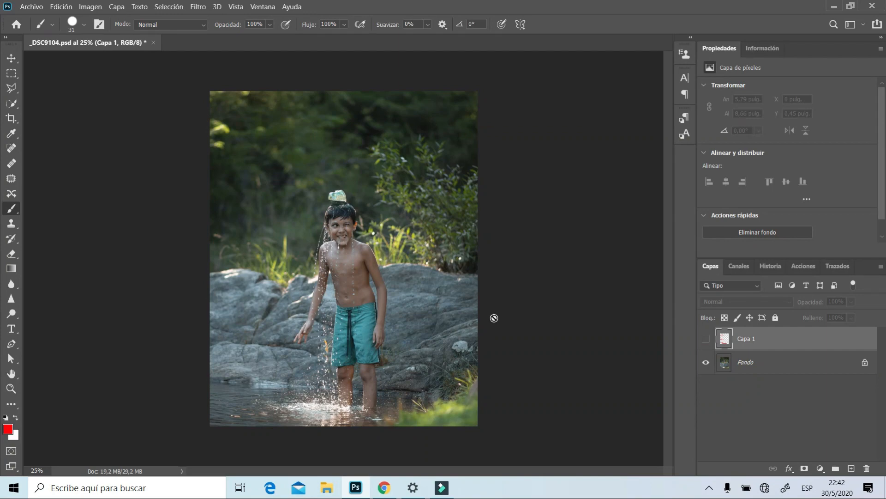
# Delete the layer with the red PLANO annotations and duplicate the Fondo layer
pyautogui.click(705, 338)
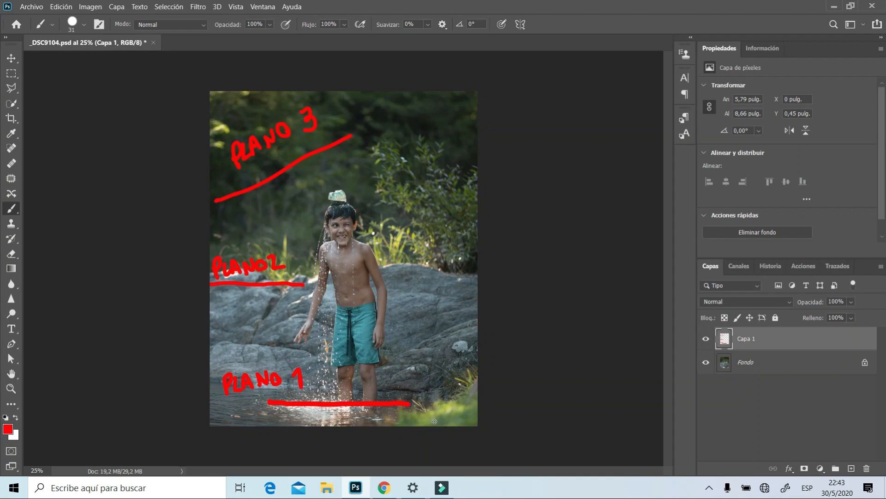
pyautogui.rightClick(745, 340)
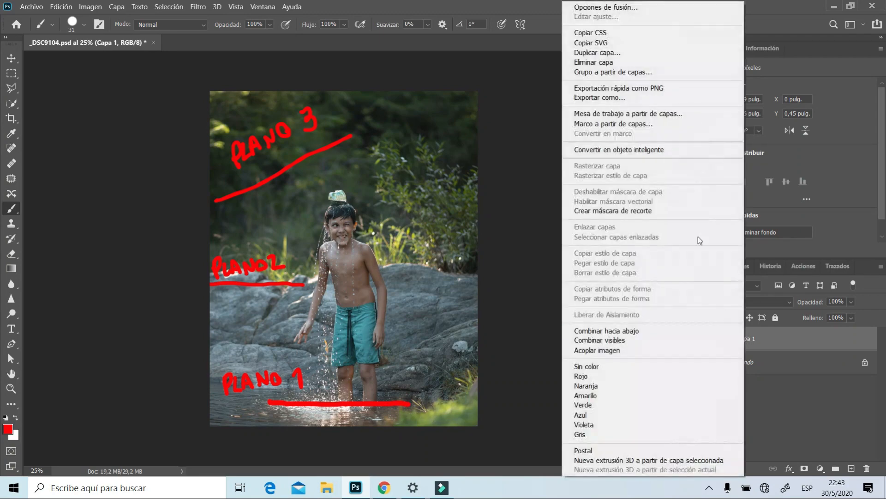
pyautogui.click(623, 62)
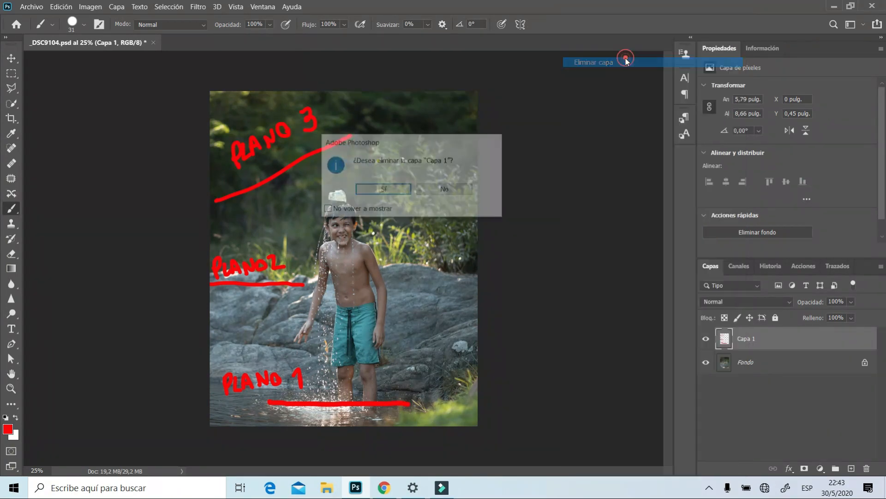
pyautogui.click(408, 190)
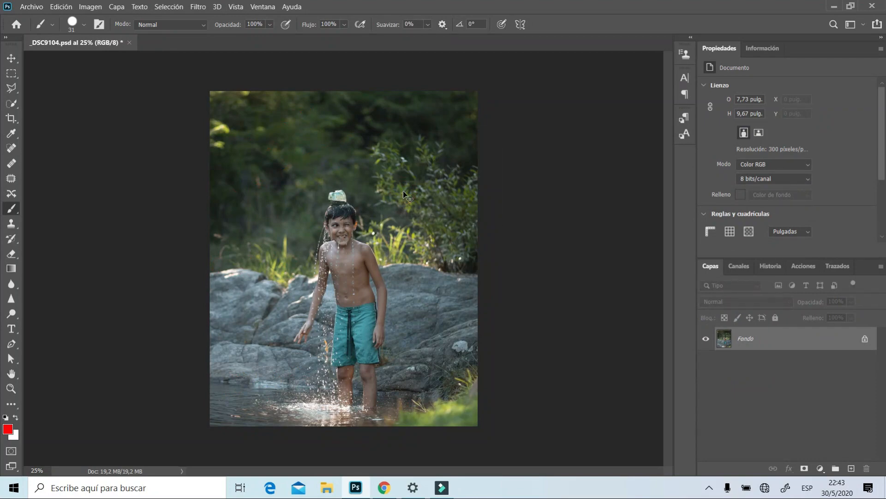
pyautogui.hotkey('ctrl', 'j')
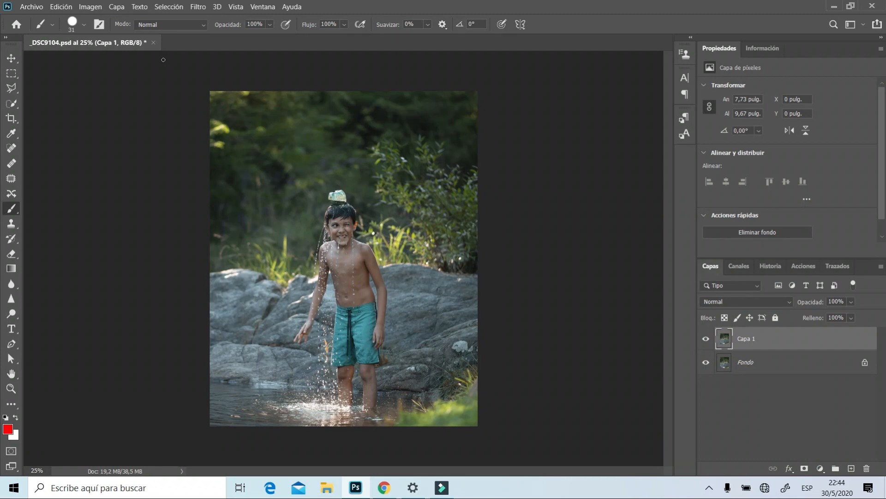
# Select the boy, the rocks and the water below the vegetation on Capa 1 with Quick Selection
pyautogui.click(12, 105)
pyautogui.click(225, 290)
pyautogui.moveTo(232, 342)
pyautogui.mouseDown()
pyautogui.moveTo(229, 365)
pyautogui.moveTo(262, 410)
pyautogui.mouseUp()
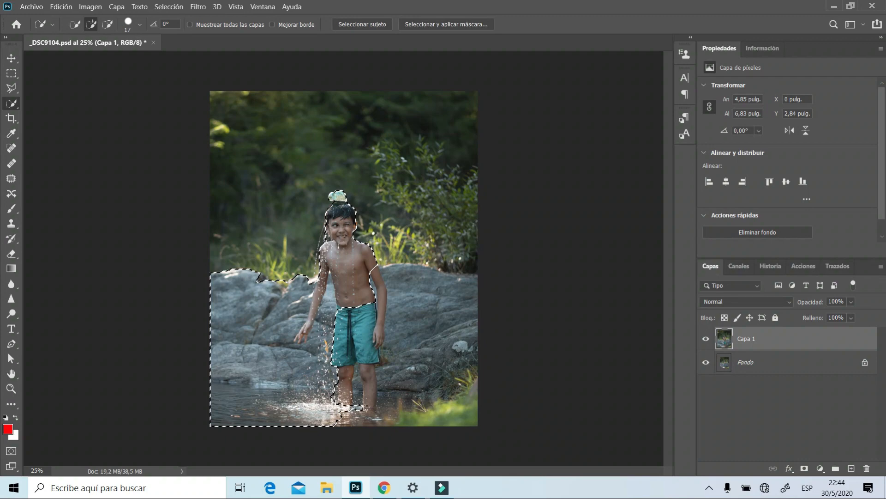
pyautogui.moveTo(391, 399)
pyautogui.mouseDown()
pyautogui.moveTo(443, 379)
pyautogui.moveTo(451, 336)
pyautogui.mouseUp()
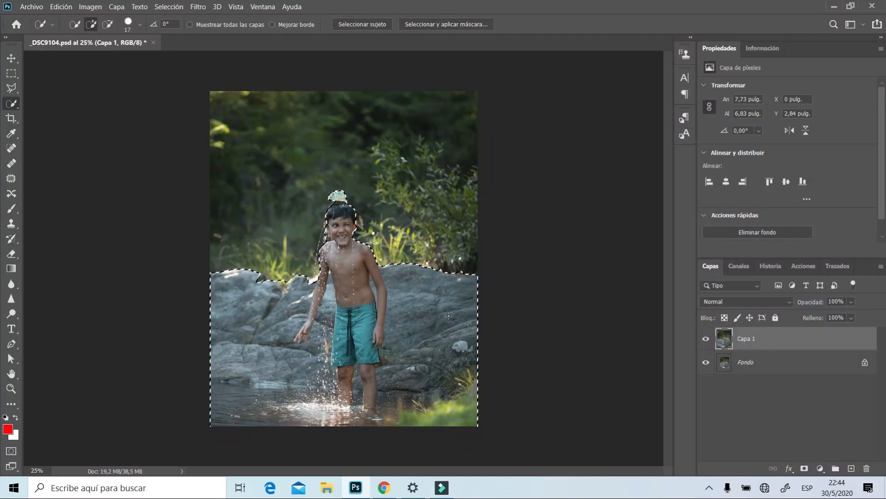
# Subtract the grass in the photo's lower corner from the selection and add the missed rock edge beside the boy's arm
pyautogui.press('alt')
pyautogui.press('alt')
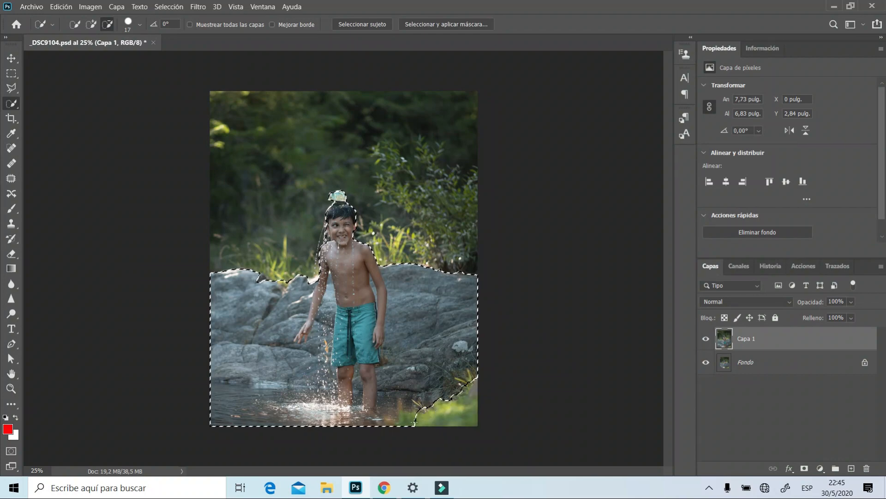
pyautogui.keyDown('alt'); pyautogui.click(409, 420); pyautogui.keyUp('alt')
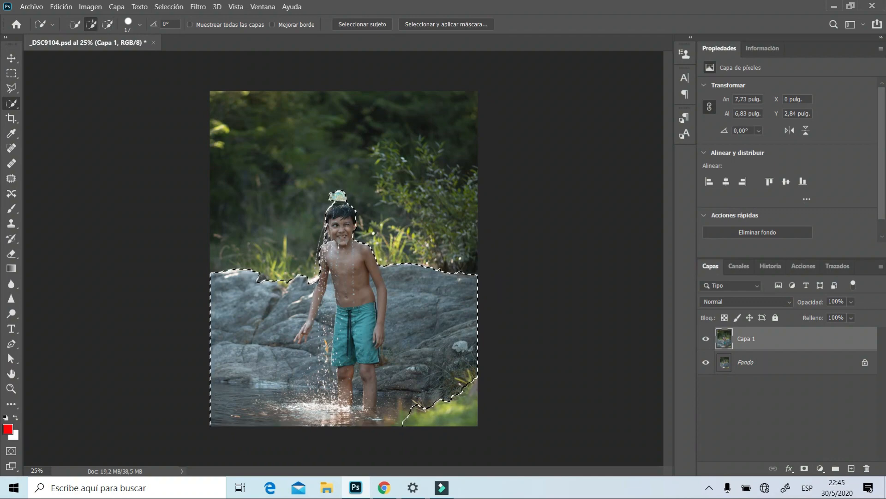
pyautogui.click(317, 279)
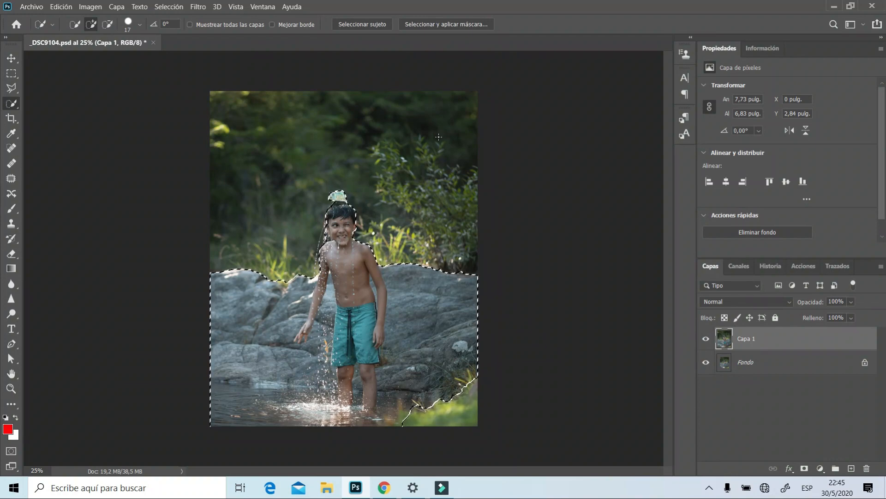
# Open Select and Mask and refine the selection edge around the stone on the boy's head and the falling water stream
pyautogui.click(429, 24)
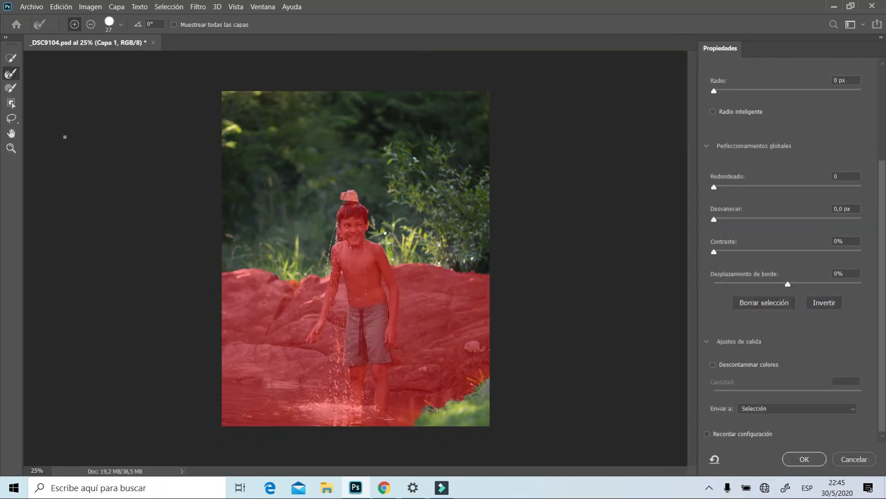
pyautogui.click(11, 148)
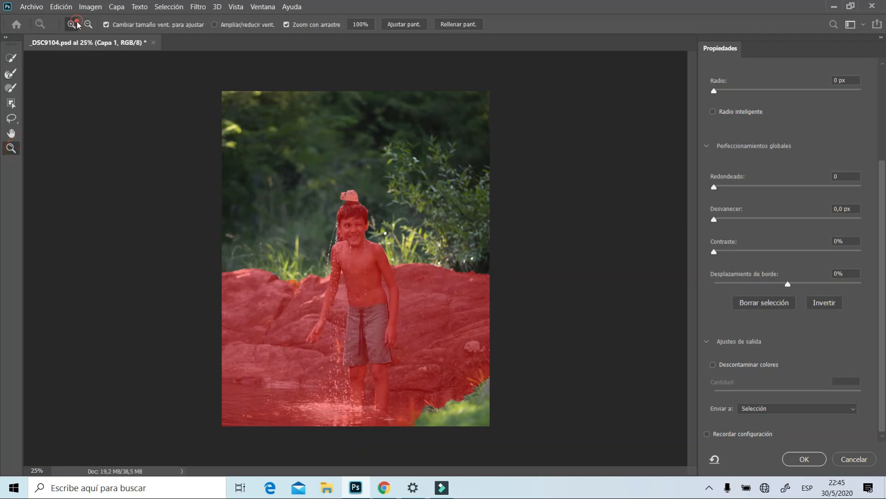
pyautogui.click(376, 228)
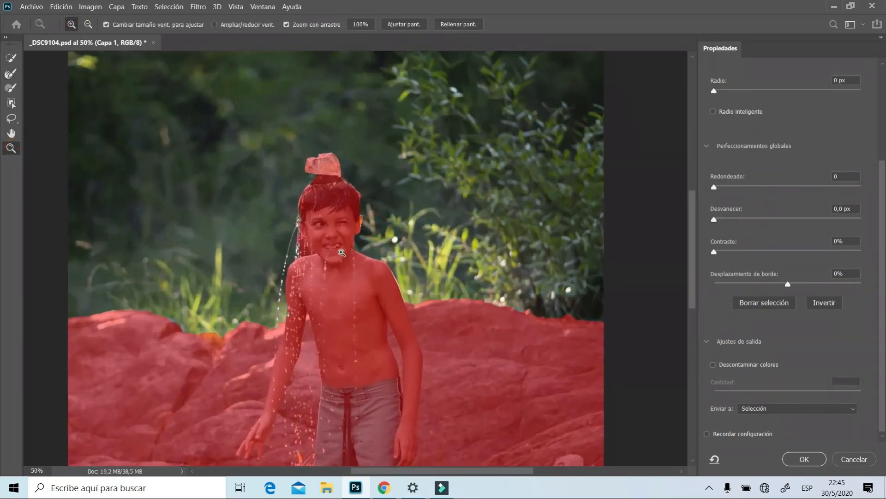
pyautogui.click(342, 252)
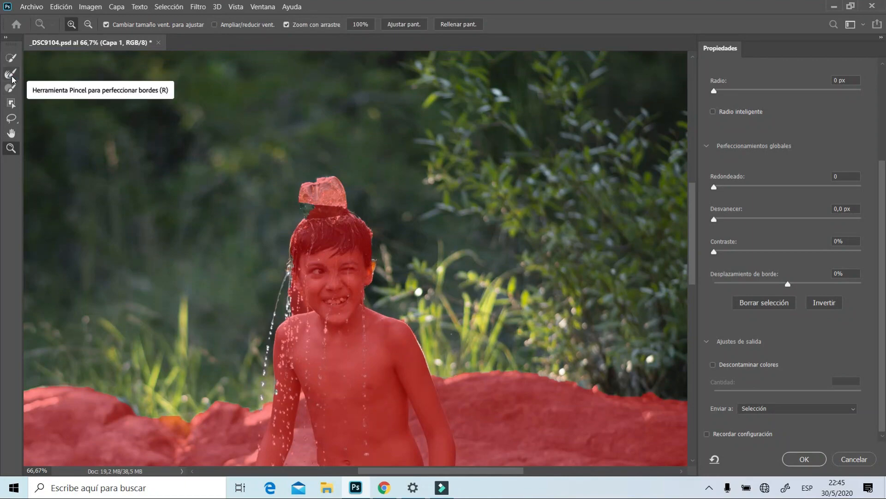
pyautogui.click(11, 78)
pyautogui.moveTo(325, 178); pyautogui.dragTo(301, 199)
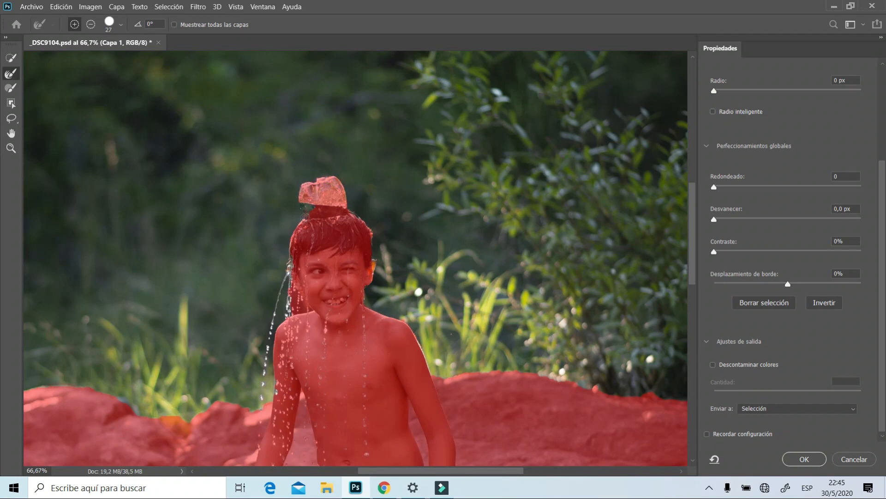
pyautogui.moveTo(289, 268); pyautogui.dragTo(281, 292)
pyautogui.moveTo(264, 362)
pyautogui.mouseDown()
pyautogui.moveTo(272, 394)
pyautogui.moveTo(288, 303)
pyautogui.moveTo(298, 295)
pyautogui.moveTo(311, 308)
pyautogui.mouseUp()
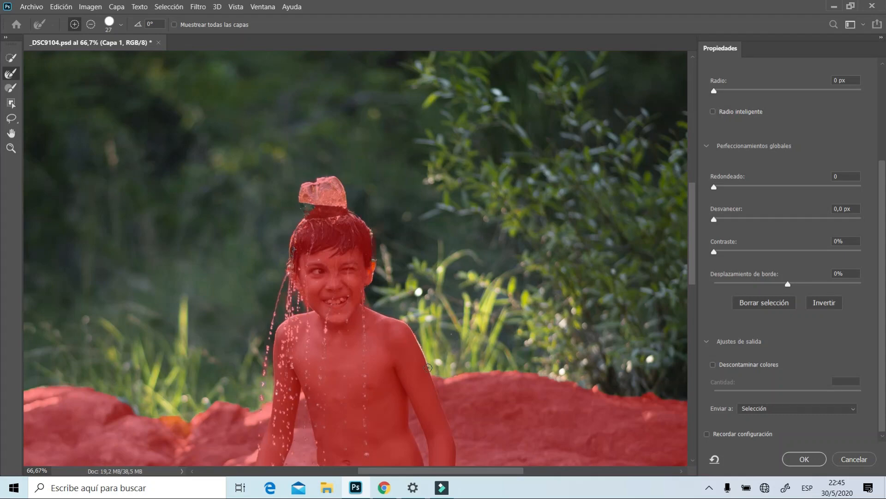
# Refine the edge over the water drops beside the boy's cheek at 300% zoom
pyautogui.scroll(-3, 578, 304)
pyautogui.hscroll(5, 579, 304)
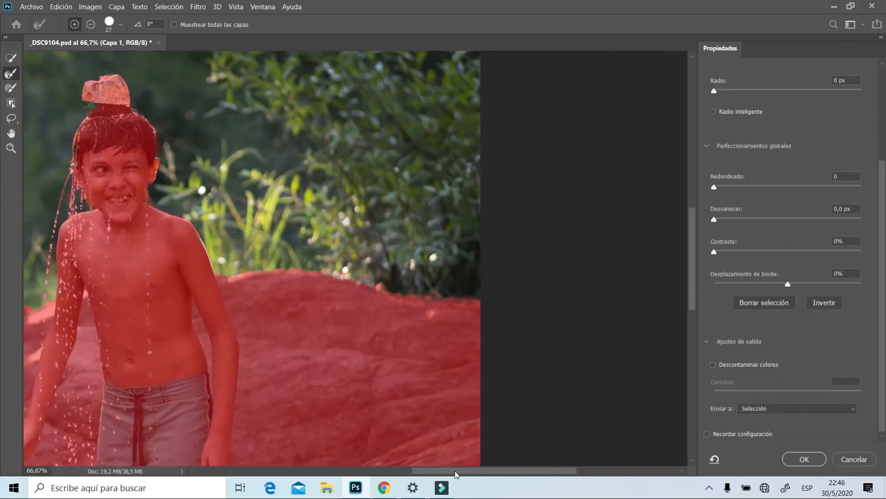
pyautogui.moveTo(460, 475); pyautogui.dragTo(363, 474)
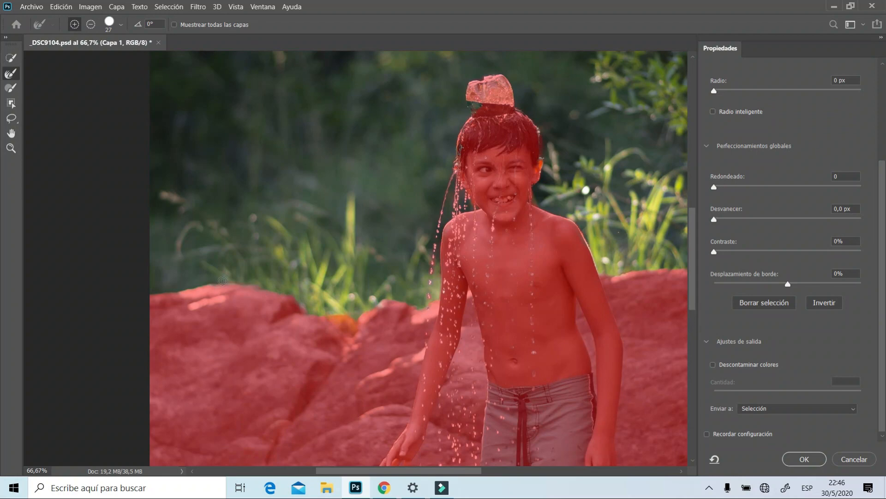
pyautogui.scroll(1, 217, 281)
pyautogui.hscroll(5, 323, 277)
pyautogui.scroll(1, 249, 323)
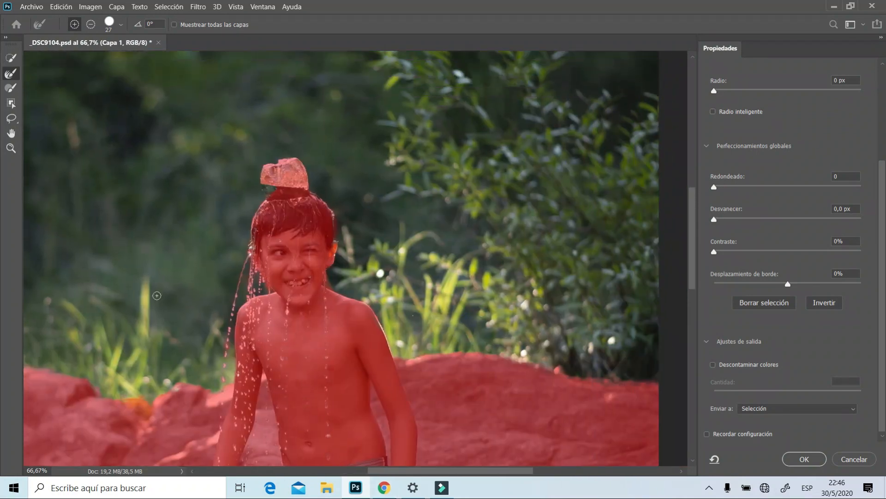
pyautogui.click(11, 148)
pyautogui.click(244, 273)
pyautogui.doubleClick(245, 274)
pyautogui.click(11, 73)
pyautogui.moveTo(304, 219)
pyautogui.mouseDown()
pyautogui.moveTo(316, 305)
pyautogui.moveTo(327, 262)
pyautogui.mouseUp()
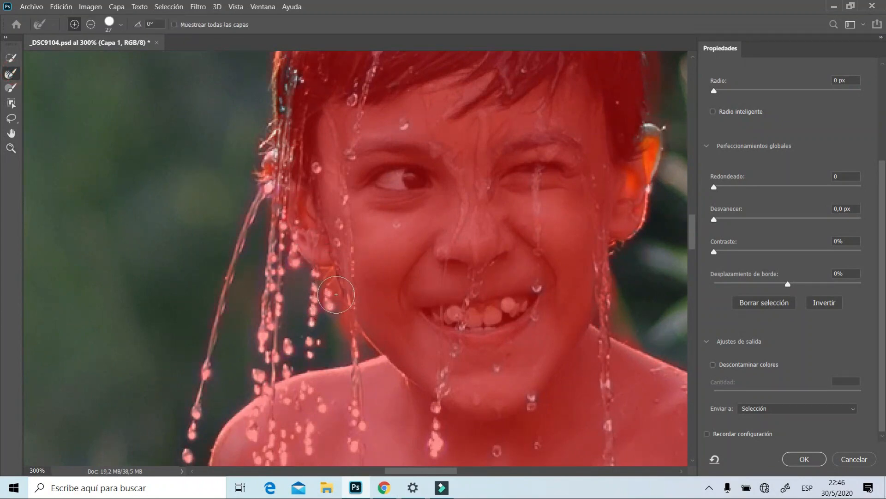
# Set the Refine Edge brush size to 7 px and refine the small gap beside the boy's jaw below the ear
pyautogui.rightClick(394, 290)
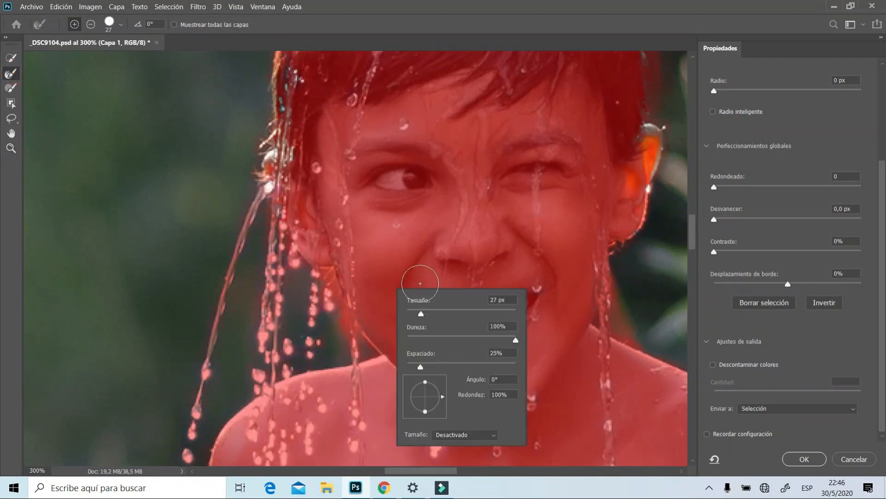
pyautogui.moveTo(415, 315); pyautogui.dragTo(402, 311)
pyautogui.press('Return')
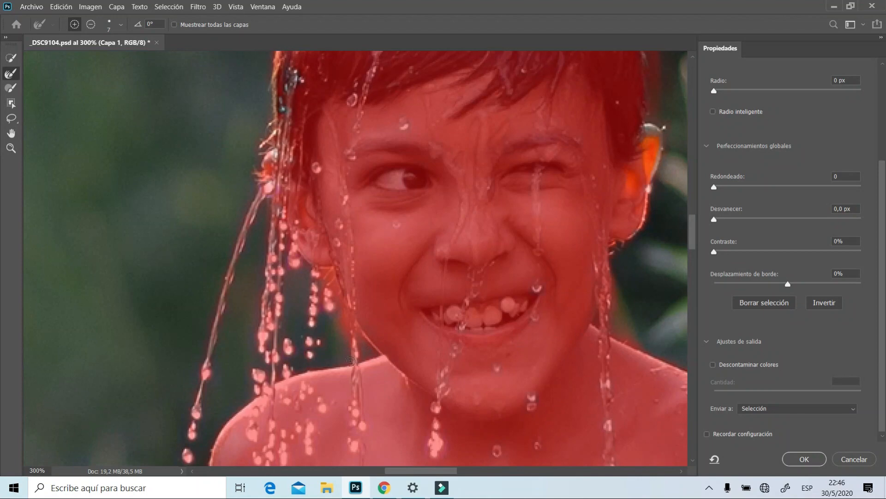
pyautogui.click(340, 308)
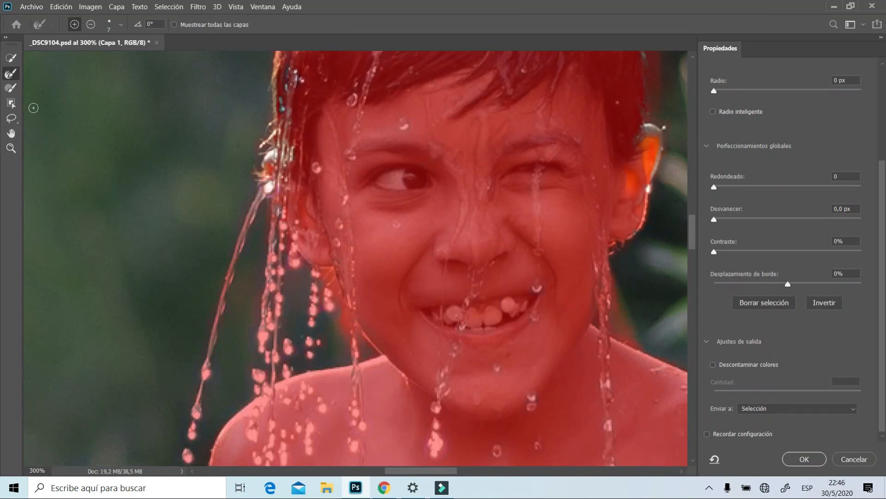
# Subtract the background sliver between the boy's jaw and shoulder from the selection with the Brush tool
pyautogui.click(11, 87)
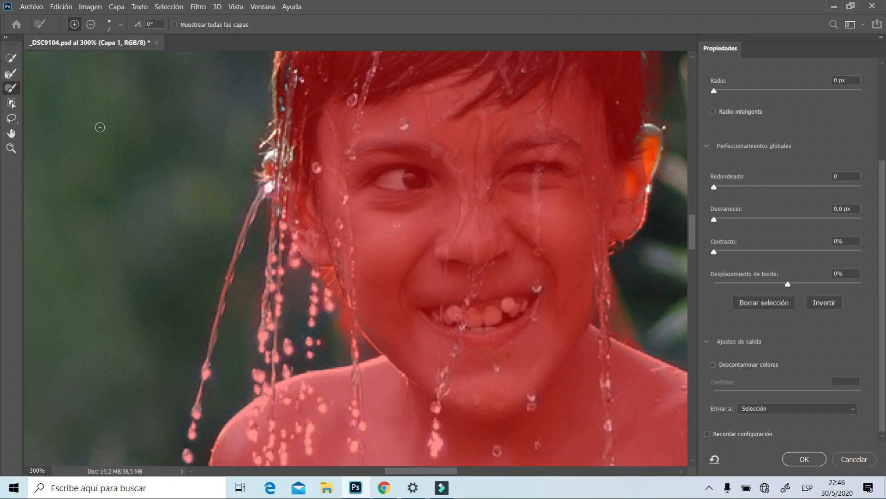
pyautogui.click(91, 24)
pyautogui.moveTo(344, 312)
pyautogui.mouseDown()
pyautogui.moveTo(341, 342)
pyautogui.moveTo(335, 285)
pyautogui.moveTo(359, 338)
pyautogui.mouseUp()
# Add the wet hair edge and the ear on the water-stream side of the boy's head to the selection with the brush
pyautogui.scroll(8, 250, 354)
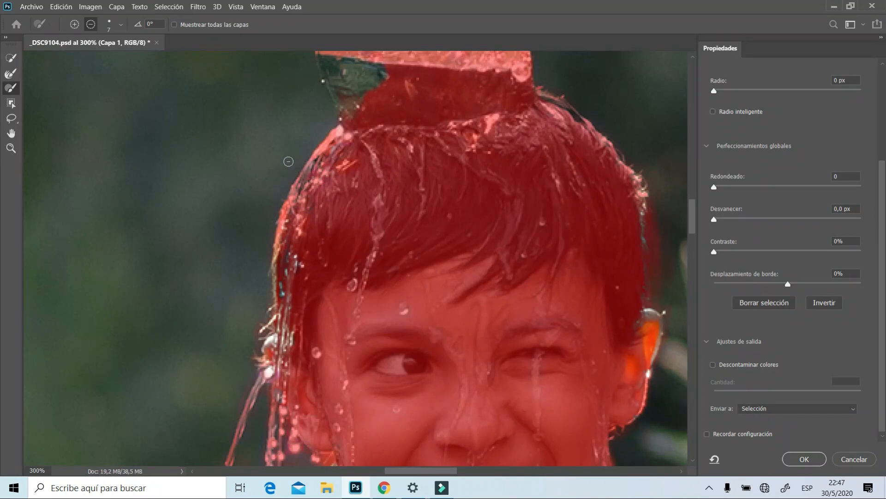
pyautogui.click(74, 24)
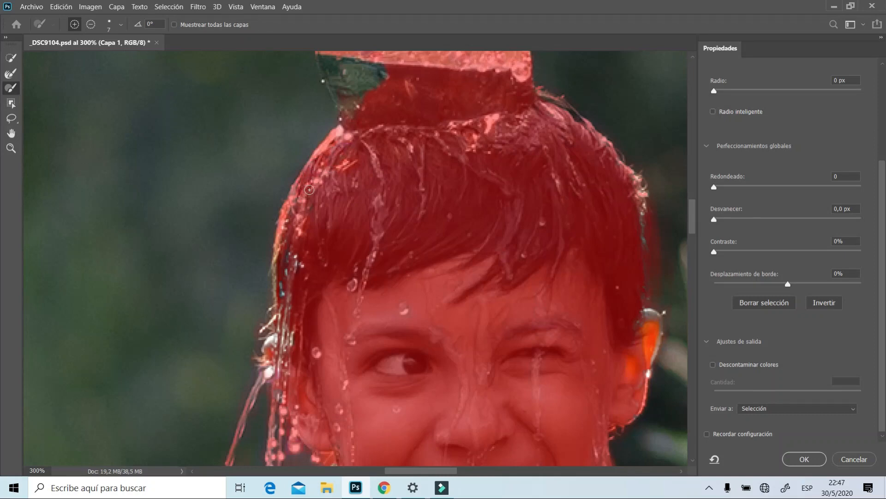
pyautogui.moveTo(280, 257); pyautogui.dragTo(279, 259)
pyautogui.moveTo(278, 294); pyautogui.dragTo(279, 305)
pyautogui.moveTo(290, 339)
pyautogui.mouseDown()
pyautogui.moveTo(287, 358)
pyautogui.moveTo(269, 348)
pyautogui.mouseUp()
pyautogui.moveTo(269, 348); pyautogui.dragTo(270, 374)
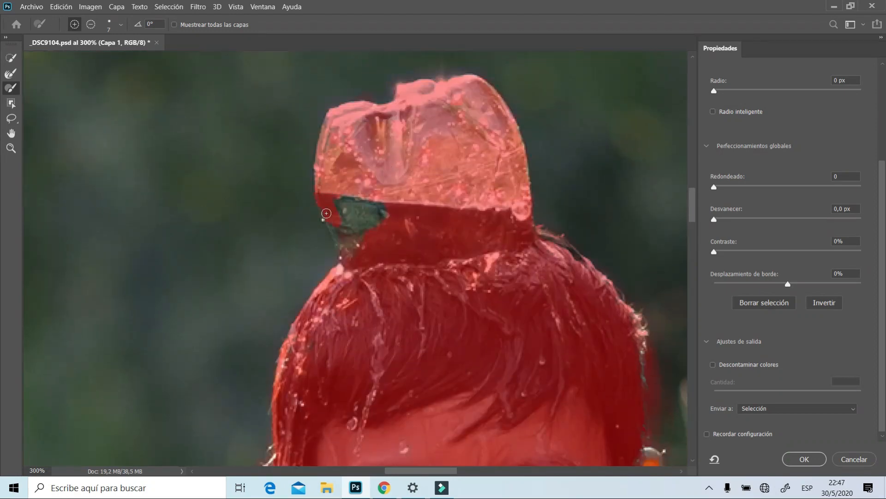
# Paint the unselected underside of the stone and the hair and ear edge on the head's other side into the selection
pyautogui.moveTo(326, 213)
pyautogui.mouseDown()
pyautogui.moveTo(360, 198)
pyautogui.moveTo(338, 178)
pyautogui.mouseUp()
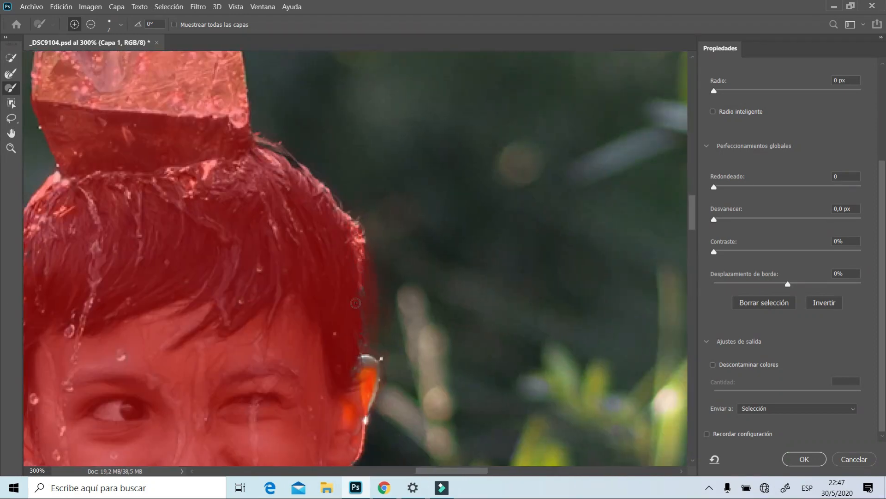
pyautogui.scroll(-5, 356, 303)
pyautogui.moveTo(374, 225)
pyautogui.mouseDown()
pyautogui.moveTo(358, 227)
pyautogui.moveTo(363, 285)
pyautogui.mouseUp()
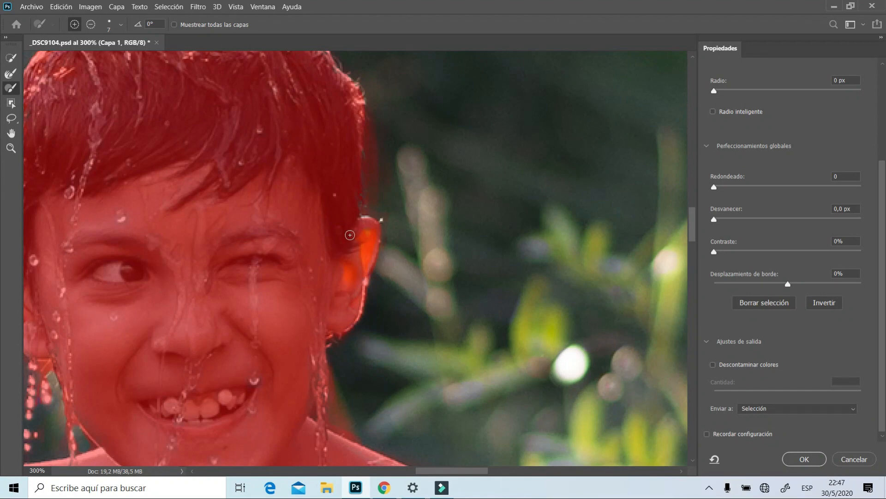
# Subtract the background beside the boy's neck, around the water trickle below the ear, from the selection
pyautogui.scroll(-4, 289, 301)
pyautogui.scroll(-1, 269, 299)
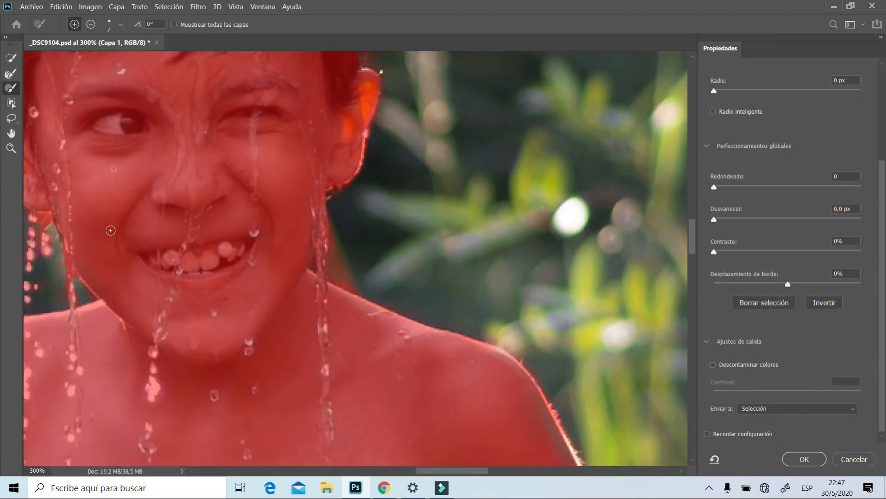
pyautogui.click(11, 73)
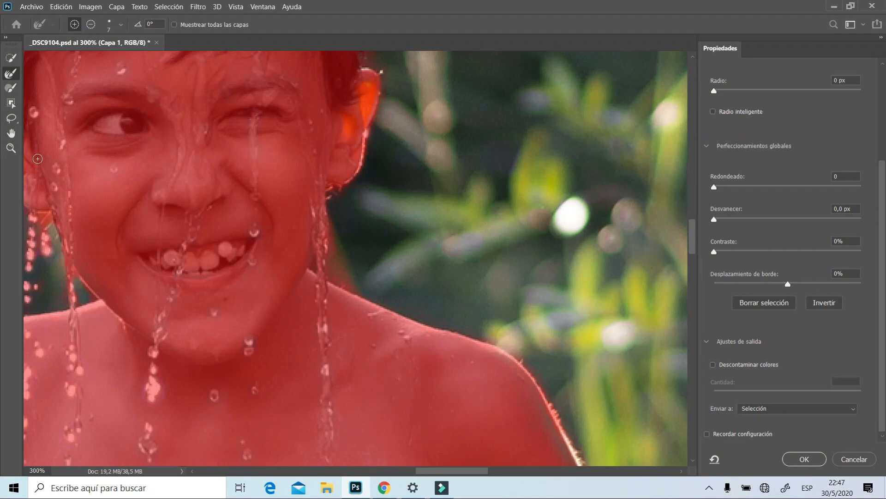
pyautogui.click(11, 88)
pyautogui.click(91, 25)
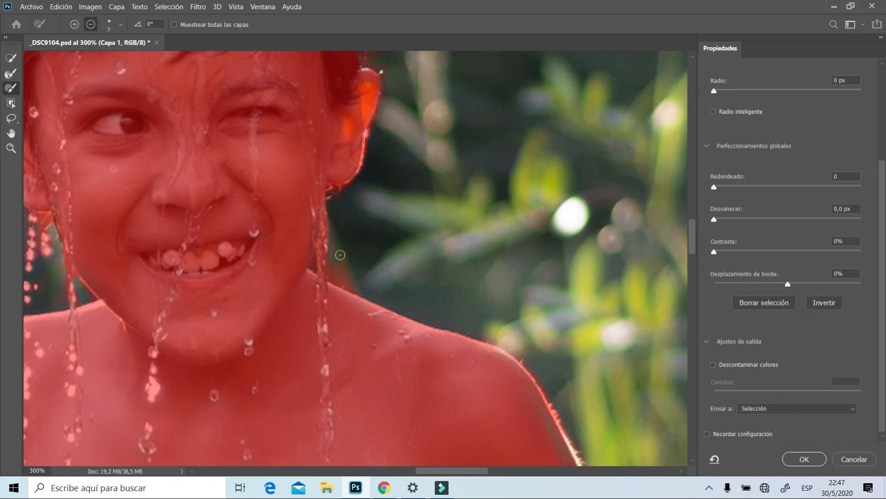
pyautogui.moveTo(356, 285)
pyautogui.mouseDown()
pyautogui.moveTo(331, 267)
pyautogui.moveTo(360, 290)
pyautogui.mouseUp()
pyautogui.moveTo(315, 266); pyautogui.dragTo(315, 251)
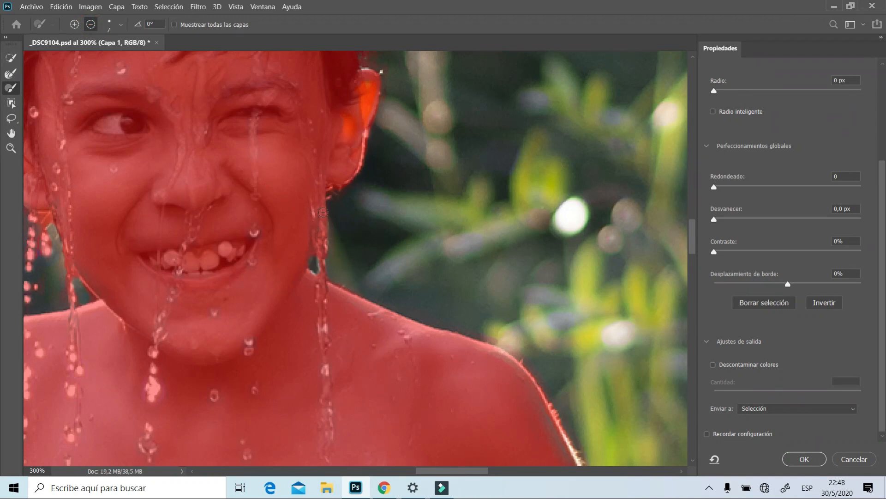
# Add the bright rim along the boy's shoulder and outer upper arm to the selection with the Brush tool
pyautogui.scroll(-6, 335, 240)
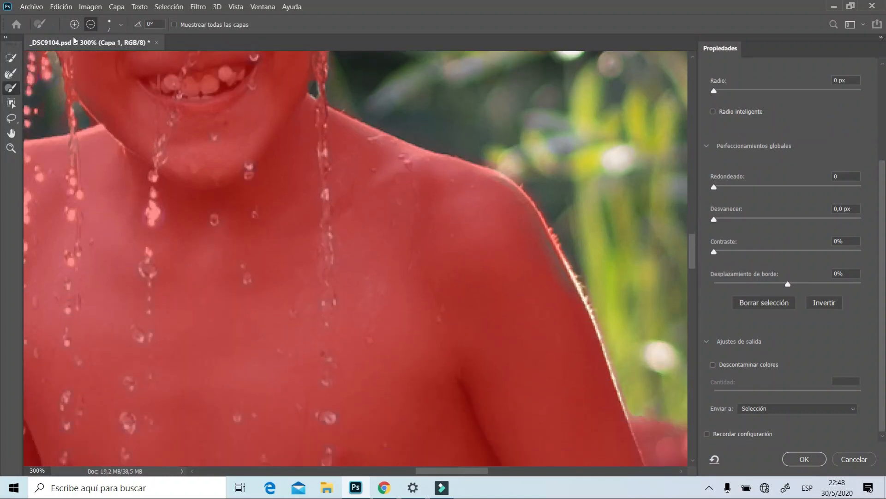
pyautogui.click(74, 24)
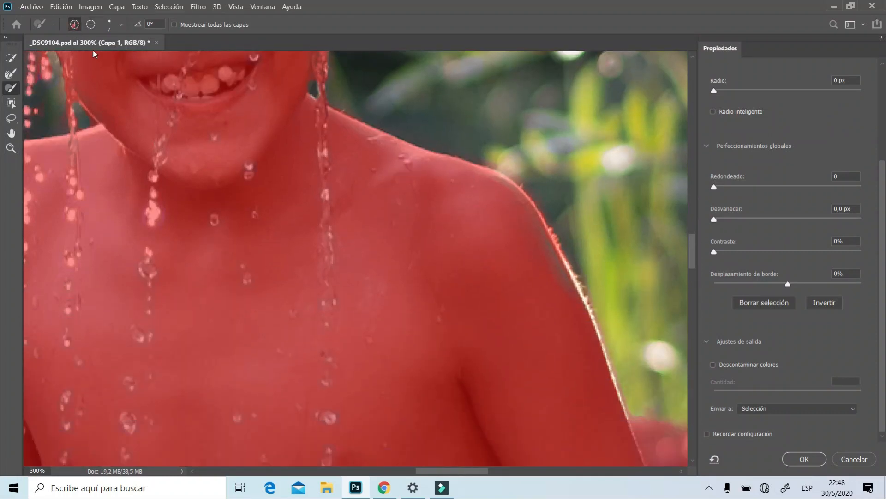
pyautogui.scroll(-1, 501, 133)
pyautogui.moveTo(546, 190); pyautogui.dragTo(594, 281)
# Subtract the small background spill near the boy's arm and the rock edge from the selection with the brush
pyautogui.scroll(-2, 572, 305)
pyautogui.moveTo(457, 471); pyautogui.dragTo(493, 471)
pyautogui.scroll(-1, 416, 323)
pyautogui.click(90, 24)
pyautogui.moveTo(345, 241)
pyautogui.mouseDown()
pyautogui.moveTo(314, 229)
pyautogui.moveTo(364, 244)
pyautogui.mouseUp()
pyautogui.click(75, 24)
pyautogui.scroll(-1, 192, 300)
# Examine the selection overlay around the boy, the water drops and the rocks at 100% zoom
pyautogui.click(11, 149)
pyautogui.click(88, 24)
pyautogui.click(199, 194)
pyautogui.click(206, 200)
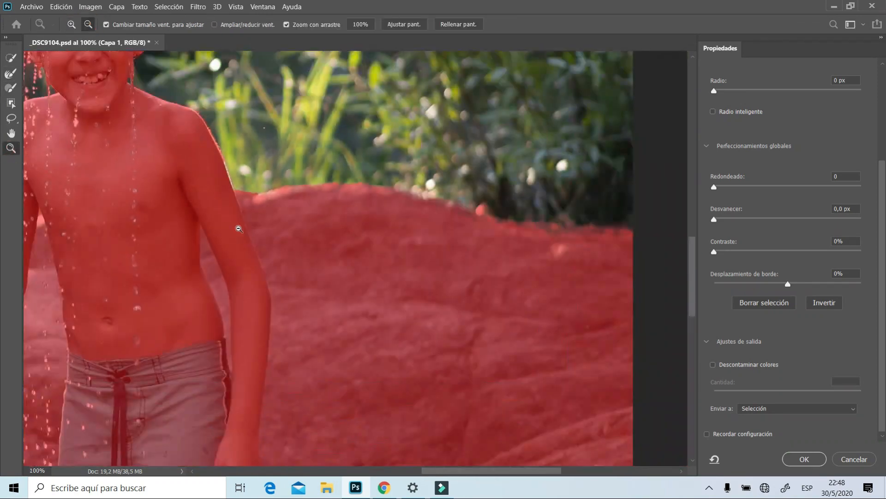
pyautogui.moveTo(452, 471); pyautogui.dragTo(370, 471)
pyautogui.scroll(1, 376, 272)
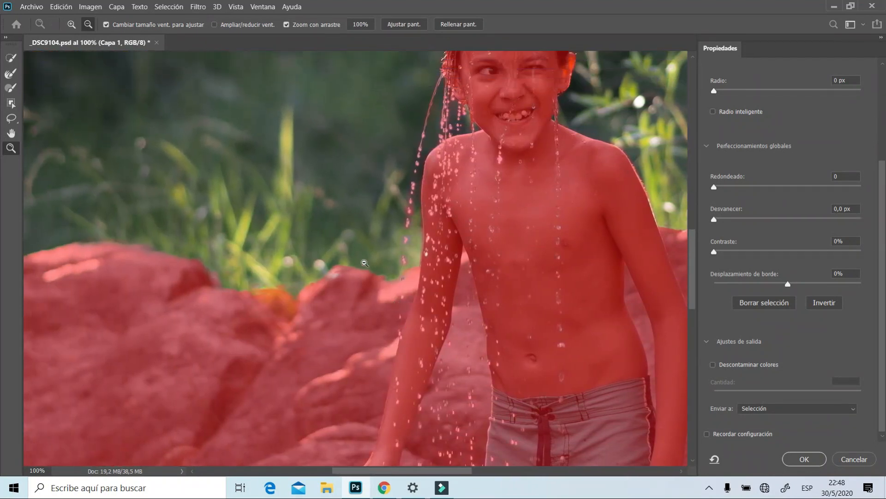
pyautogui.click(16, 75)
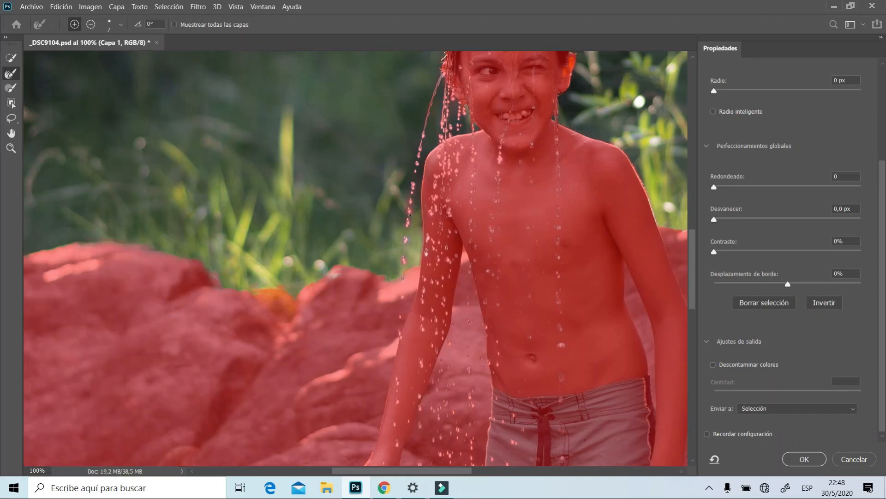
pyautogui.scroll(3, 407, 219)
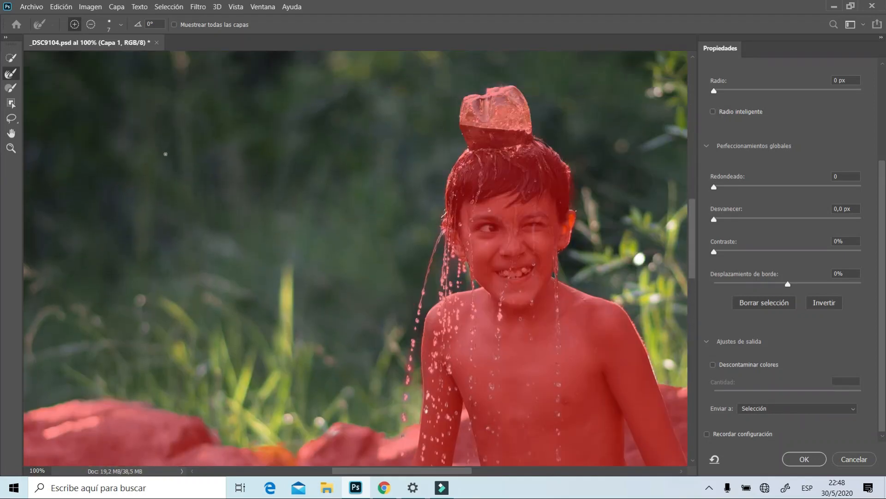
pyautogui.scroll(-3, 335, 194)
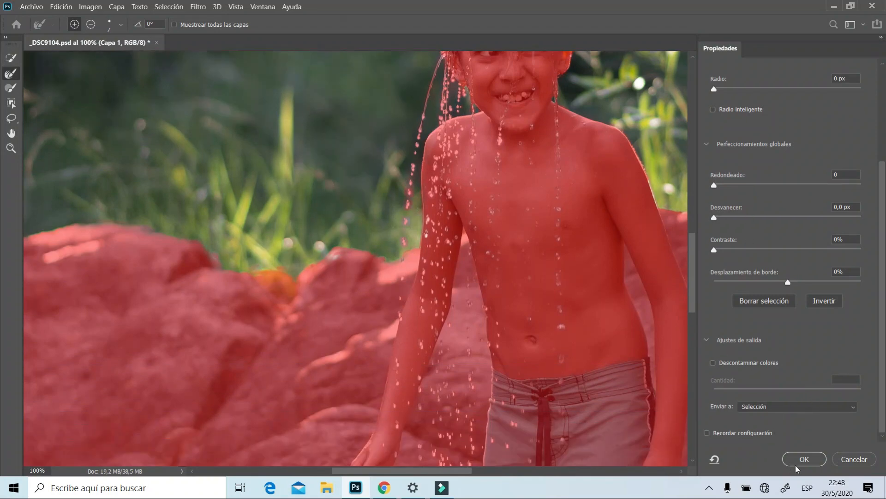
# Output the refined selection to a new layer (Nueva capa)
pyautogui.click(787, 410)
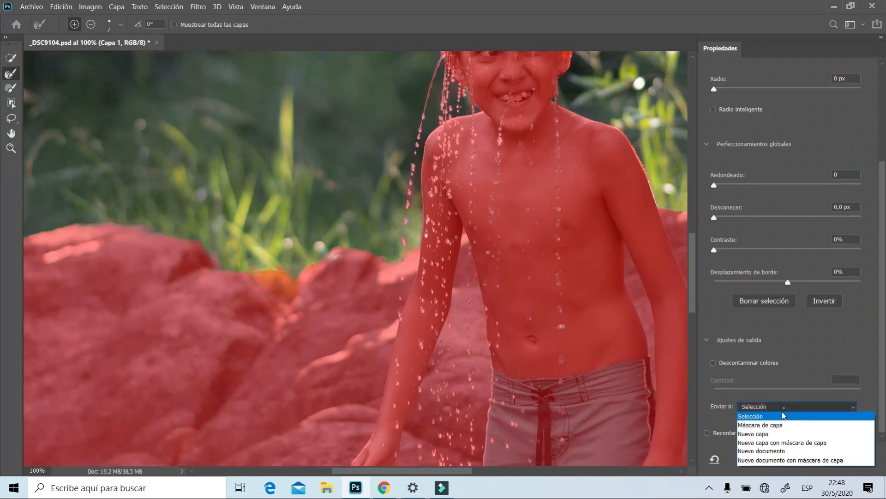
pyautogui.click(775, 435)
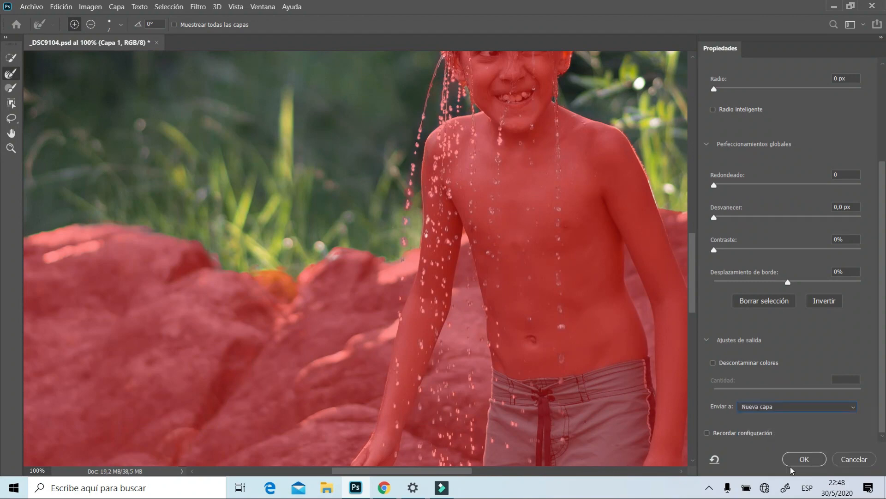
pyautogui.click(803, 459)
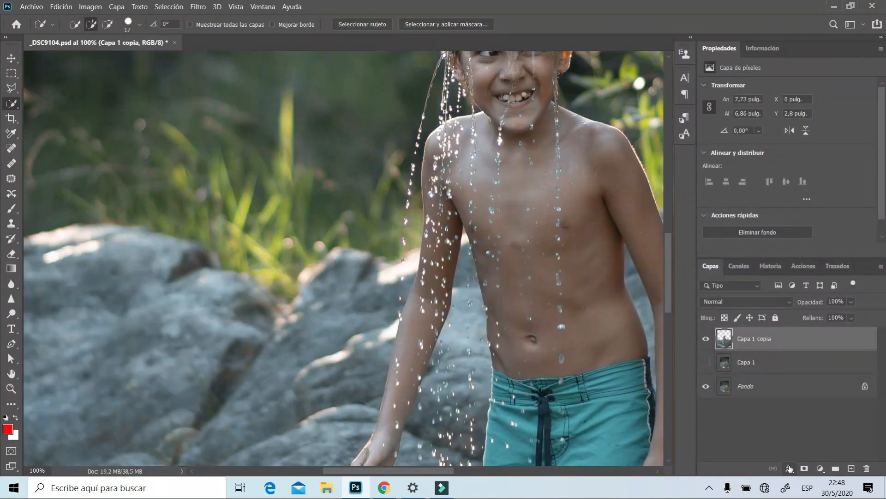
# Inspect the cutout of the boy, rocks and water on its own with the Fondo layer hidden
pyautogui.click(11, 387)
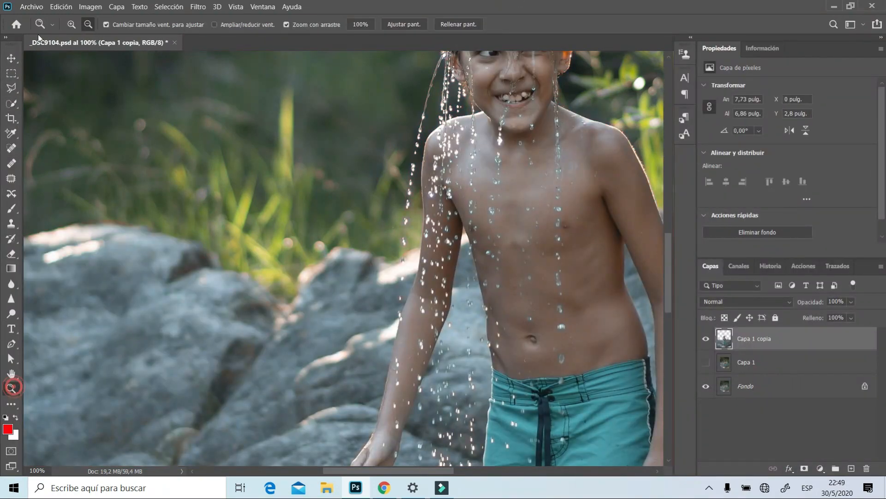
pyautogui.click(106, 24)
pyautogui.click(148, 190)
pyautogui.click(148, 190)
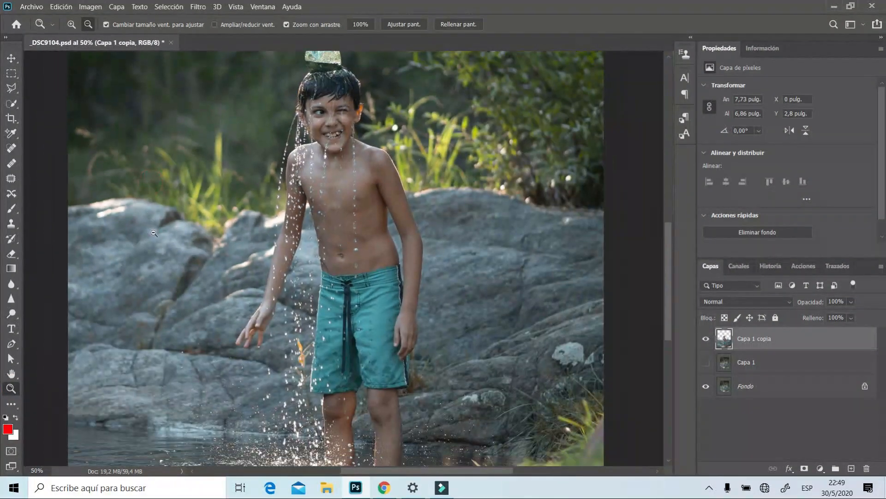
pyautogui.click(170, 251)
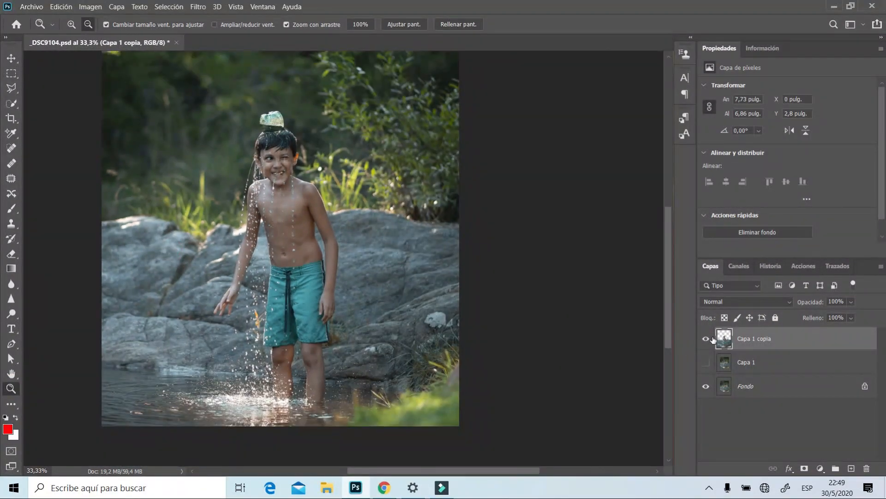
pyautogui.click(705, 363)
pyautogui.click(705, 364)
pyautogui.click(706, 386)
pyautogui.scroll(1, 298, 268)
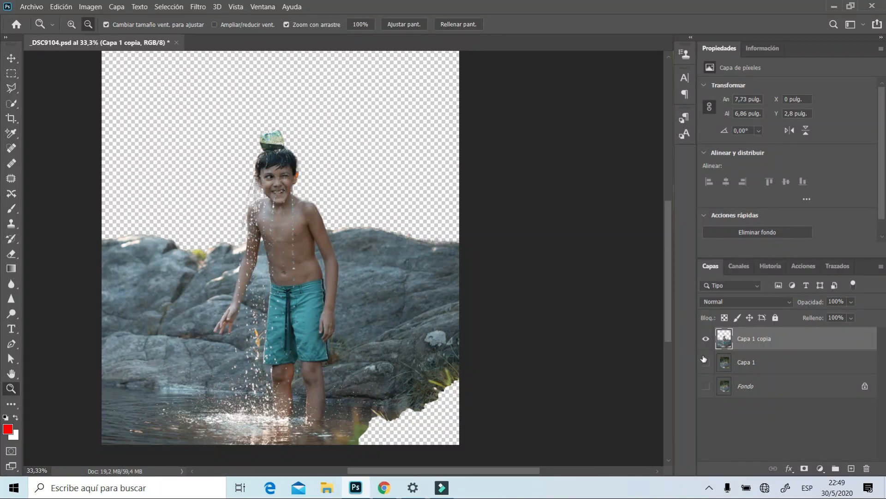
# Show Fondo and Capa 1, load the outline of Capa 1 copia as a selection, and make Capa 1 active
pyautogui.click(705, 386)
pyautogui.click(706, 363)
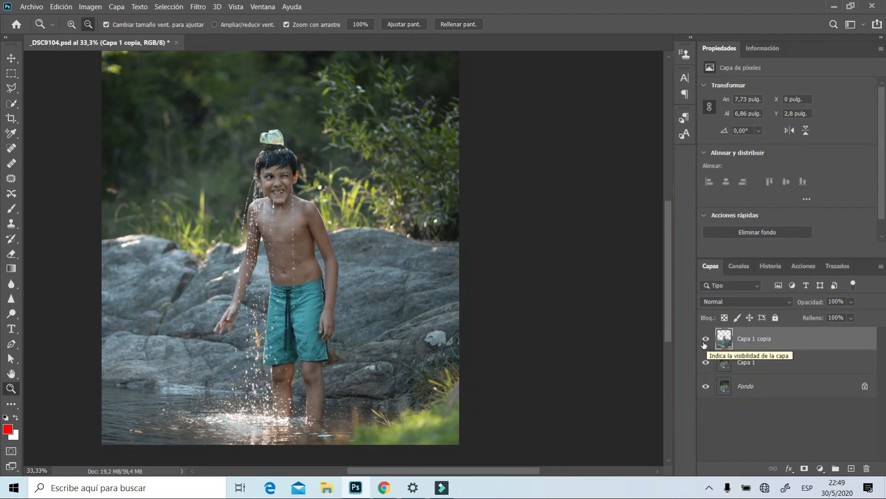
pyautogui.keyDown('ctrl'); pyautogui.click(725, 345); pyautogui.keyUp('ctrl')
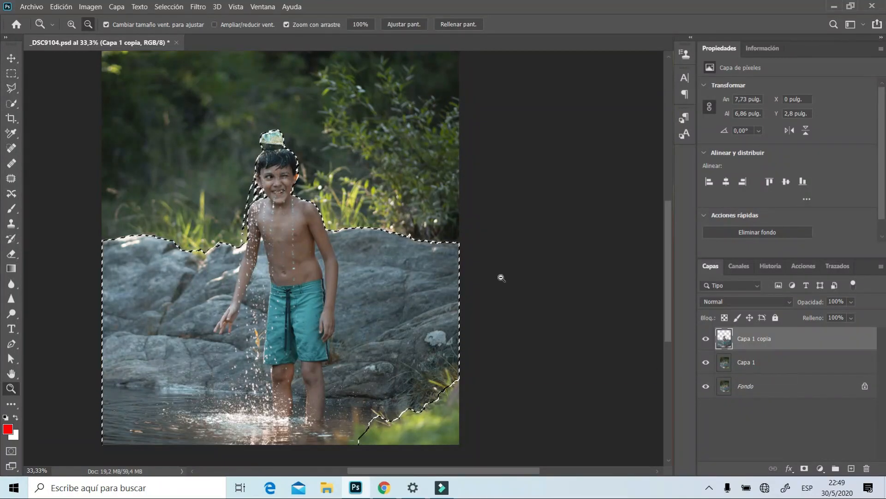
pyautogui.click(743, 365)
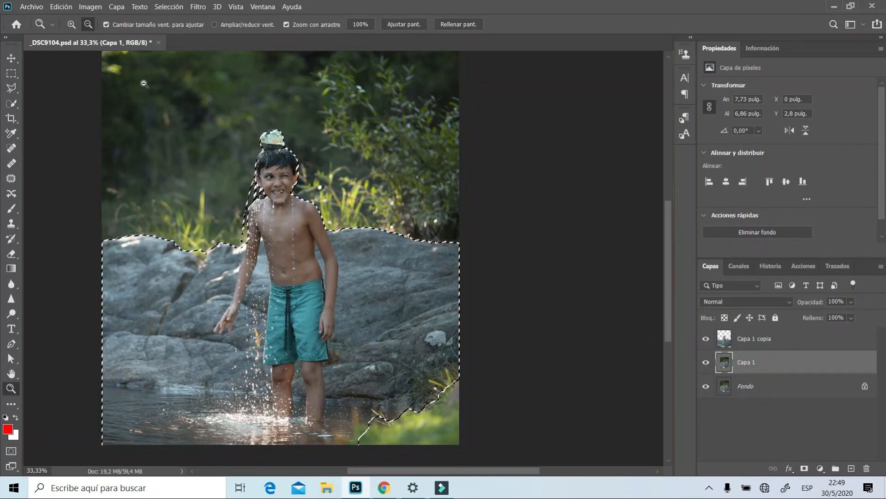
# Expand the selection around the boy and rocks by 25 pixels
pyautogui.click(176, 9)
pyautogui.moveTo(271, 164)
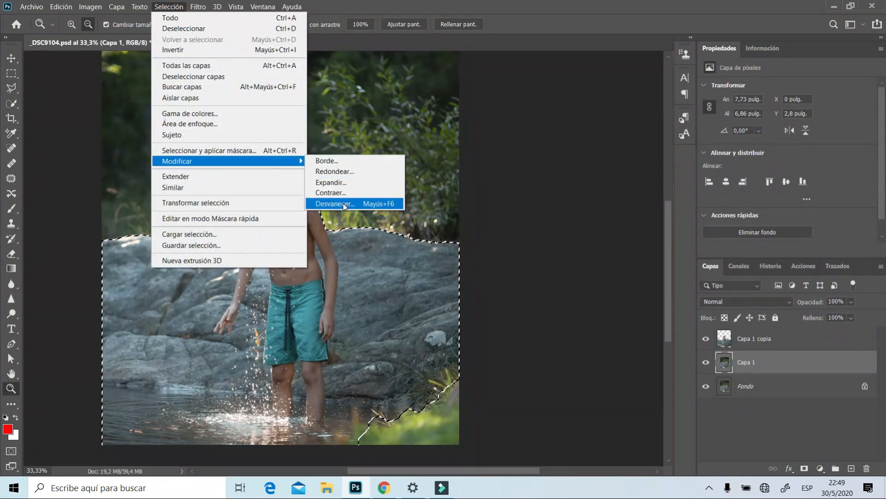
pyautogui.click(345, 184)
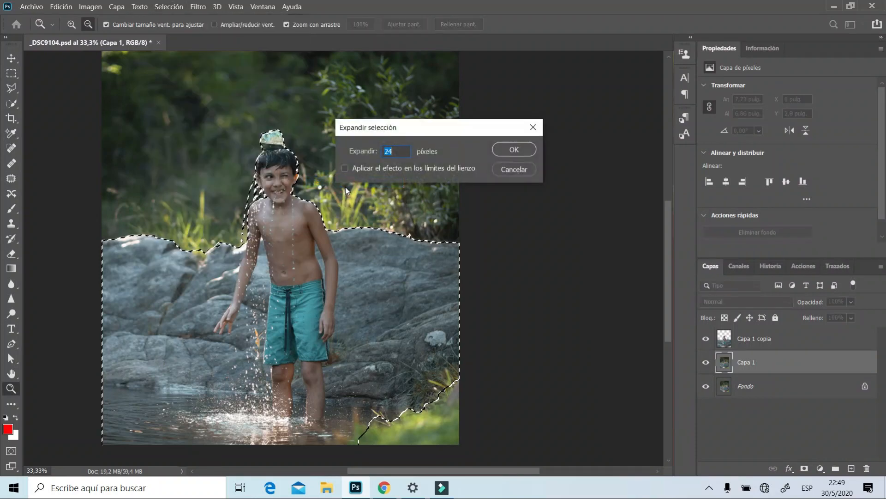
pyautogui.doubleClick(395, 151)
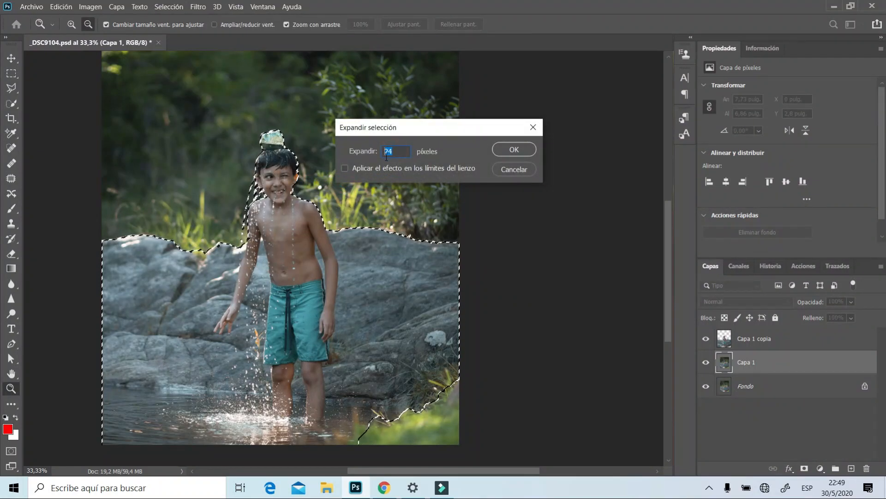
pyautogui.write('25')
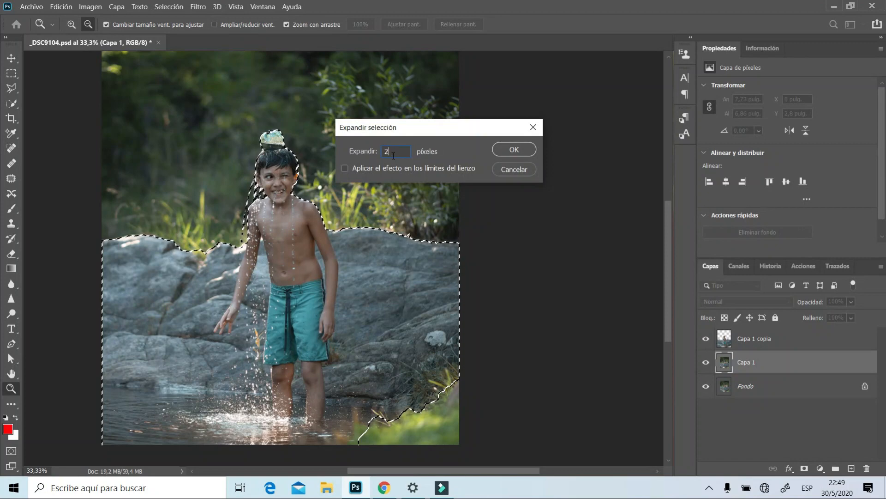
pyautogui.click(515, 155)
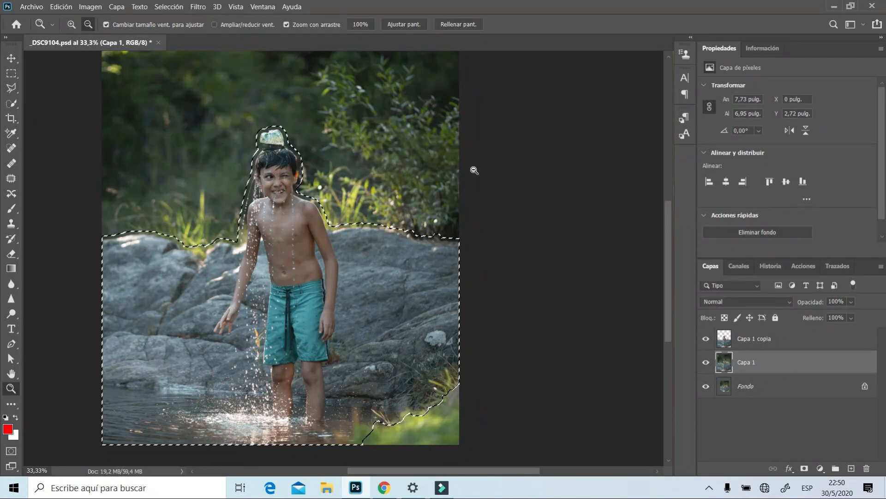
# Hide the cutout layer Capa 1 copia, keeping Capa 1 active with its expanded selection
pyautogui.click(706, 341)
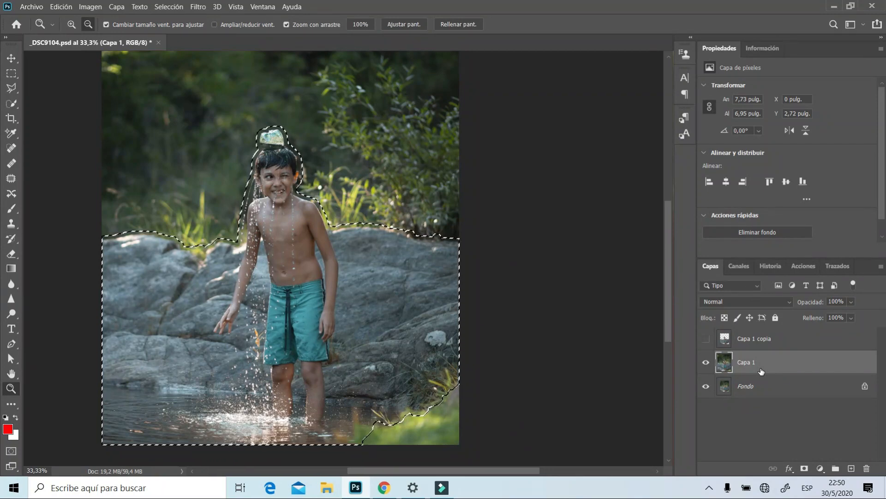
pyautogui.scroll(2, 484, 429)
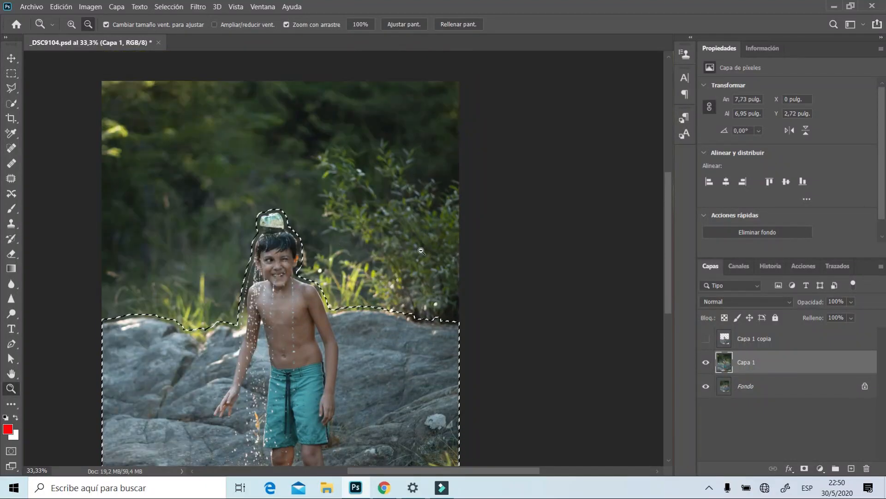
pyautogui.scroll(-2, 264, 371)
pyautogui.scroll(2, 291, 350)
pyautogui.scroll(-3, 291, 350)
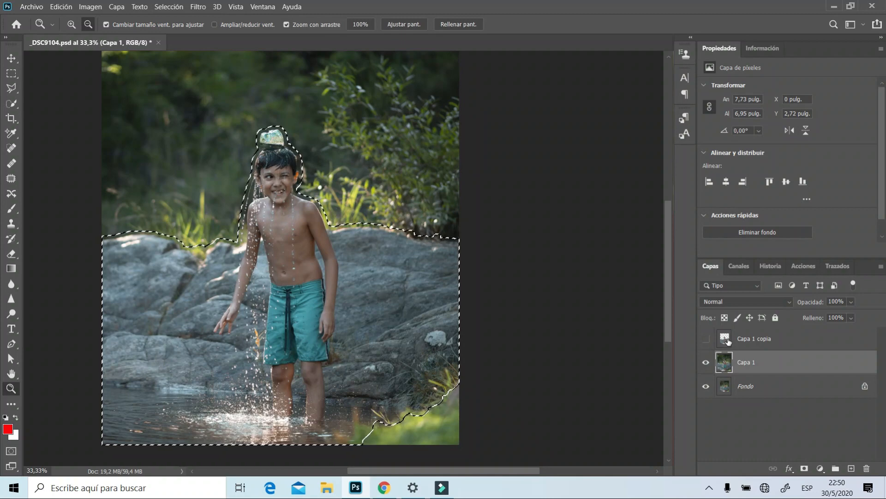
pyautogui.click(706, 339)
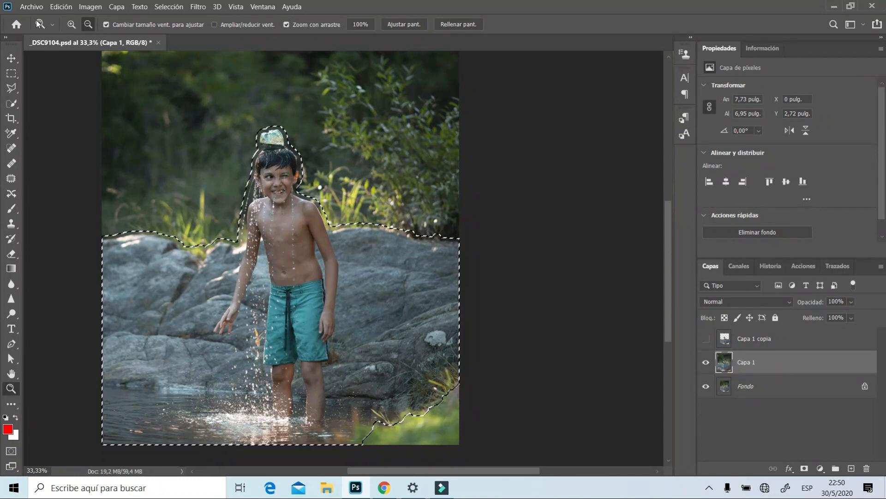
# Fill the selection on Capa 1 with Content-Aware (Según el contenido) in Normal mode at 100% opacity, and deselect
pyautogui.click(61, 7)
pyautogui.click(76, 178)
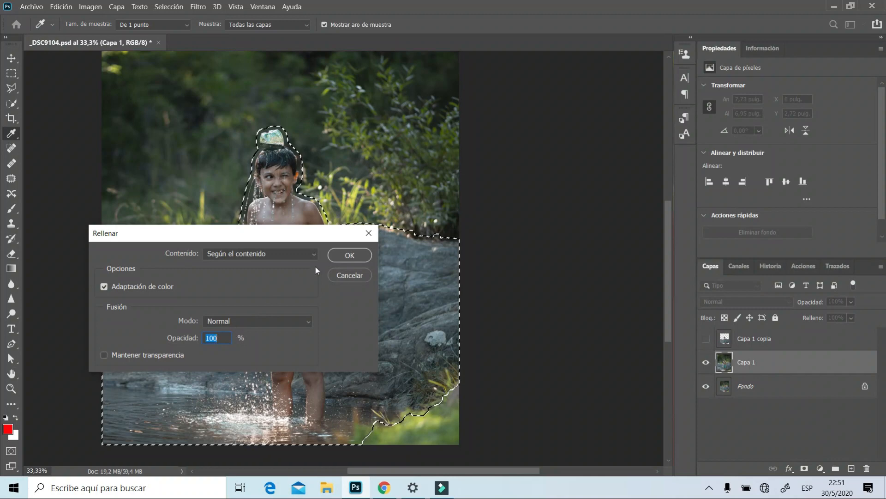
pyautogui.click(347, 254)
pyautogui.press('z')
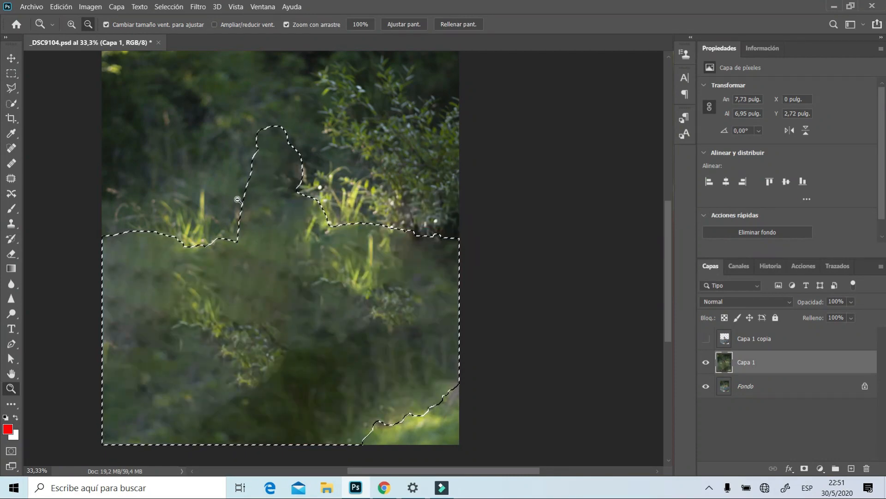
pyautogui.click(165, 6)
pyautogui.click(171, 27)
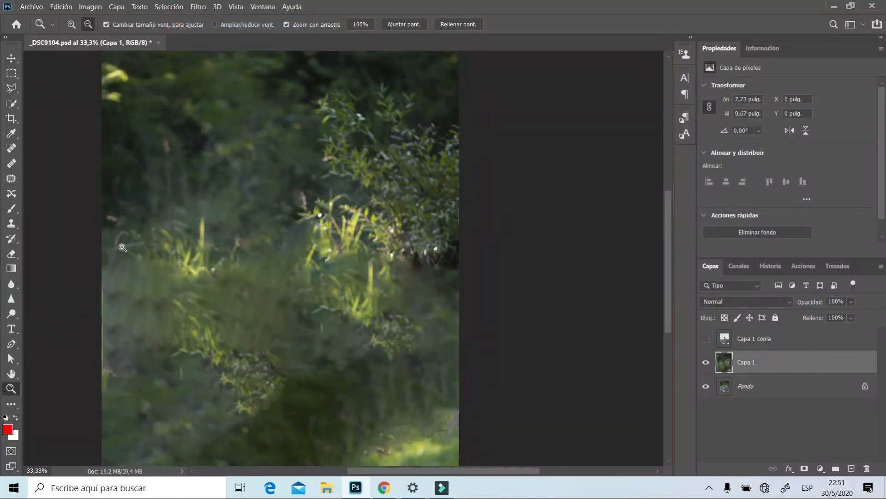
# Compare the filled background with and without the cutout layer Capa 1 copia
pyautogui.scroll(-1, 123, 247)
pyautogui.click(708, 340)
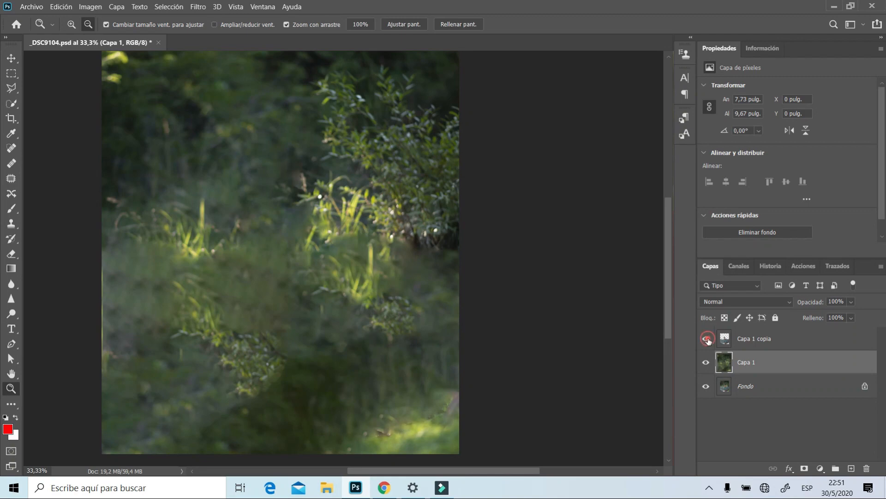
pyautogui.click(708, 340)
pyautogui.click(708, 340)
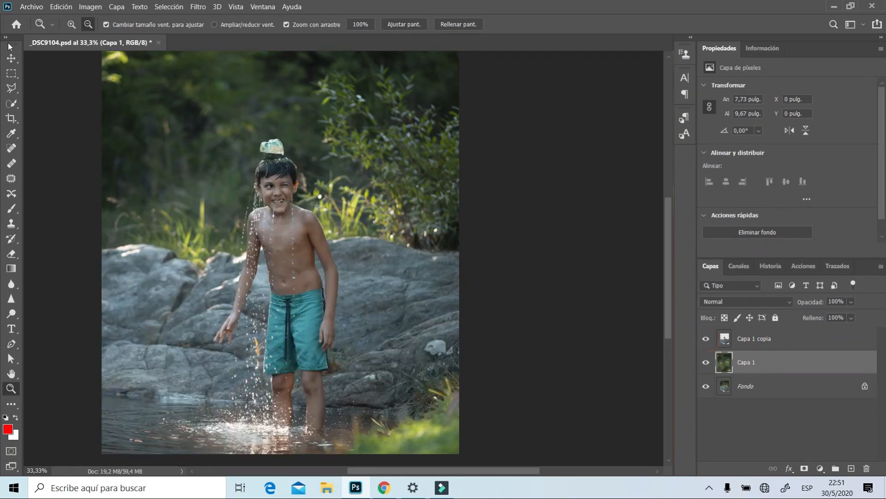
# Hide Capa 1 copia and patch the blurred stem beside the head area on Capa 1 with the nearby dark background
pyautogui.click(72, 24)
pyautogui.click(315, 155)
pyautogui.click(320, 167)
pyautogui.click(321, 188)
pyautogui.click(322, 195)
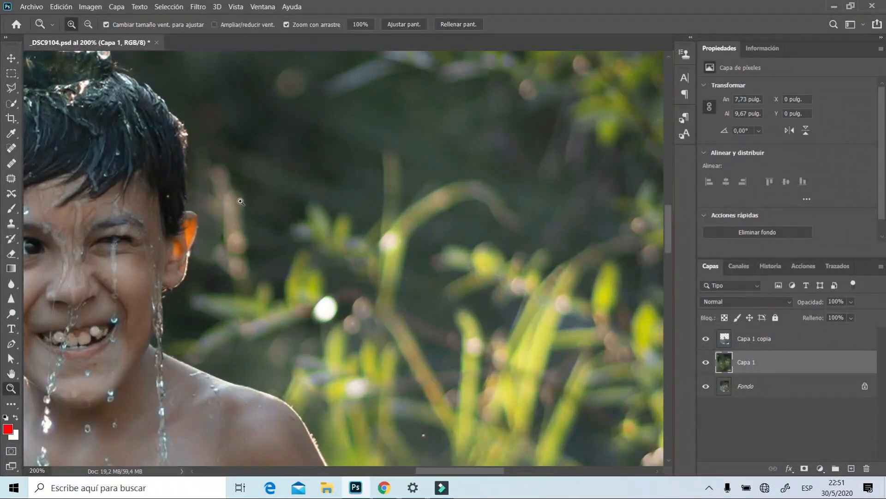
pyautogui.click(706, 338)
pyautogui.click(12, 178)
pyautogui.moveTo(181, 162)
pyautogui.mouseDown()
pyautogui.moveTo(193, 194)
pyautogui.moveTo(283, 221)
pyautogui.moveTo(232, 143)
pyautogui.moveTo(179, 166)
pyautogui.moveTo(124, 143)
pyautogui.mouseUp()
pyautogui.hotkey('ctrl', 'd')
# Examine the rebuilt vegetation on Capa 1 across the frame for leftover fill artifacts
pyautogui.scroll(-2, 139, 198)
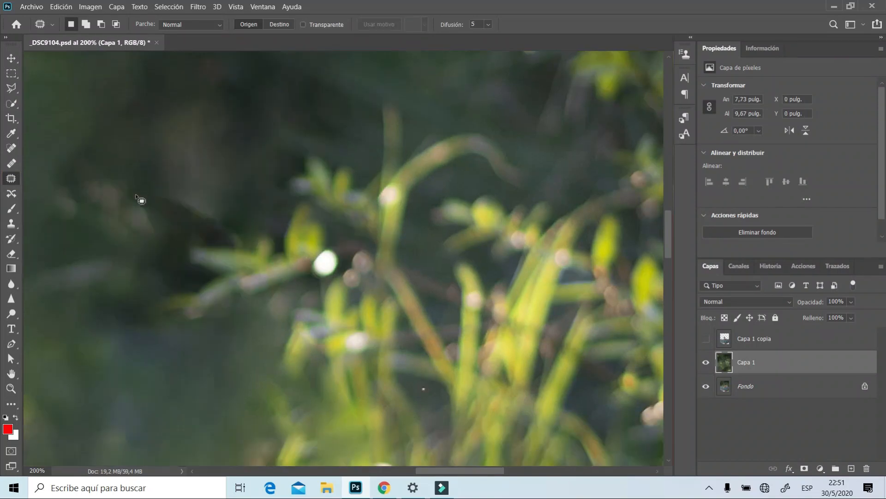
pyautogui.scroll(-2, 140, 197)
pyautogui.click(11, 388)
pyautogui.click(88, 26)
pyautogui.click(208, 210)
pyautogui.click(208, 210)
pyautogui.click(208, 211)
pyautogui.scroll(-2, 203, 249)
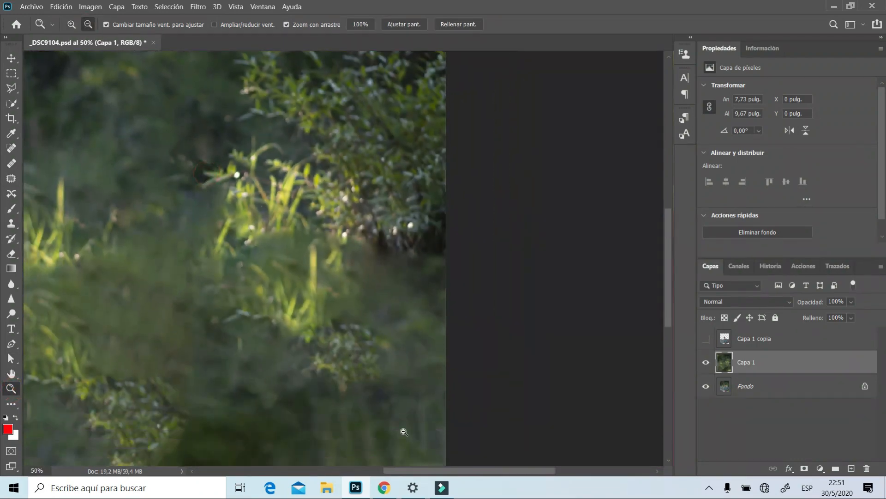
pyautogui.moveTo(437, 471); pyautogui.dragTo(392, 470)
pyautogui.scroll(-1, 328, 317)
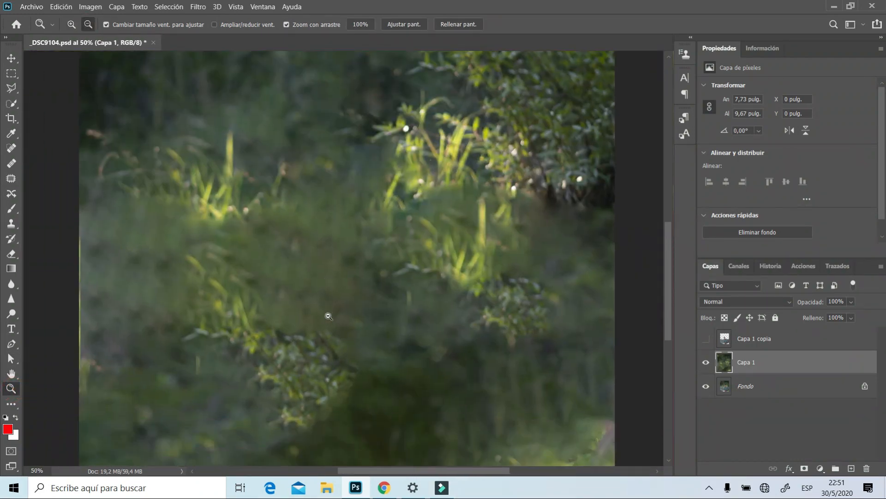
# Compare the full photo with and without the Capa 1 copia layer at several magnifications, leaving the layer shown
pyautogui.click(707, 340)
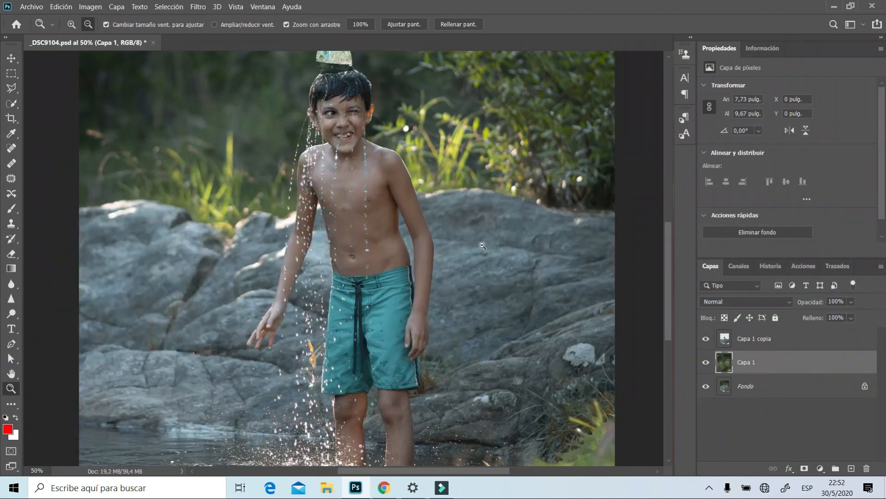
pyautogui.click(234, 211)
pyautogui.scroll(2, 385, 378)
pyautogui.scroll(1, 386, 377)
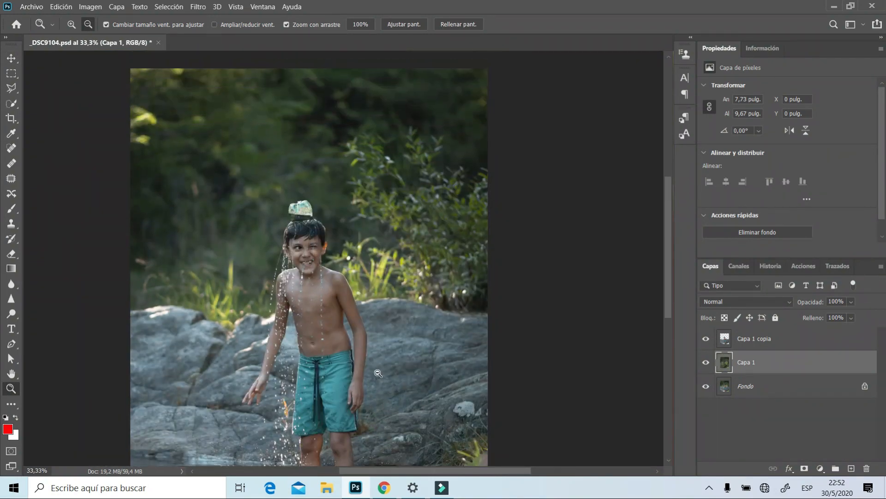
pyautogui.click(707, 339)
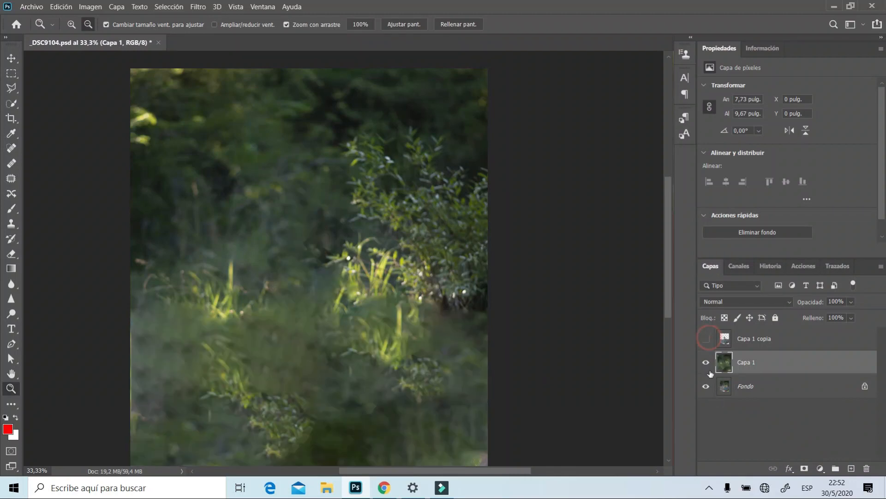
pyautogui.scroll(-2, 342, 294)
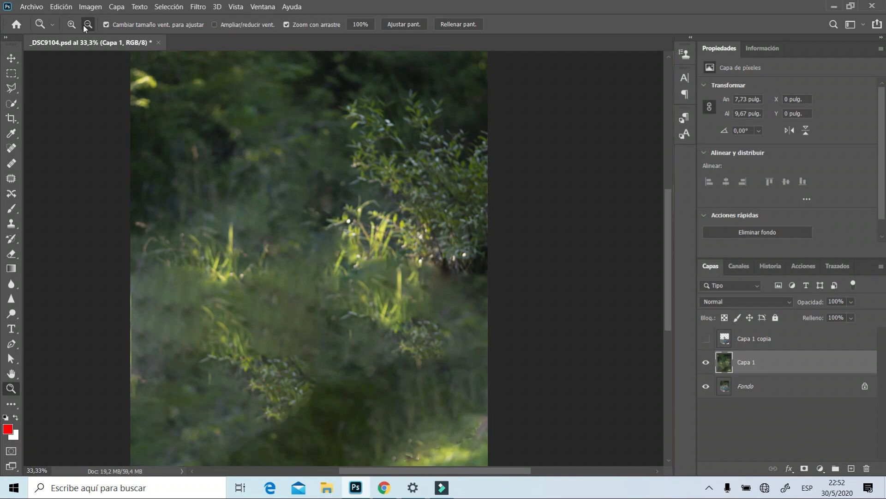
pyautogui.click(306, 234)
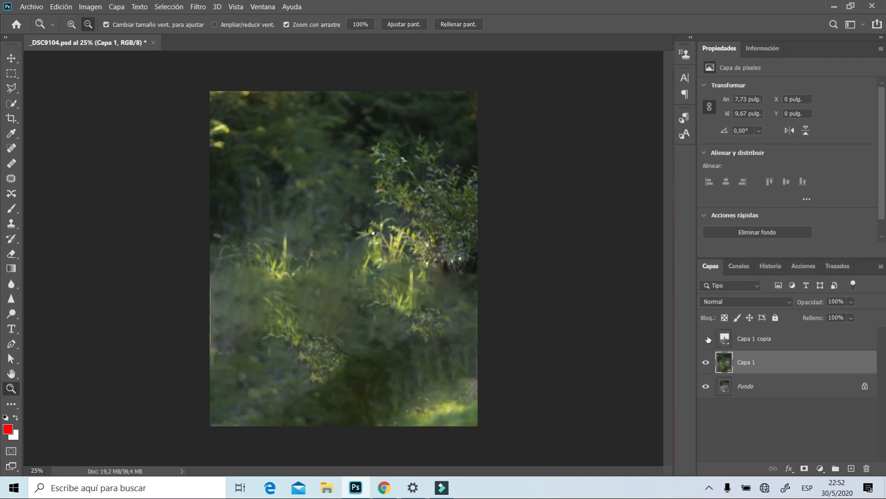
pyautogui.click(706, 338)
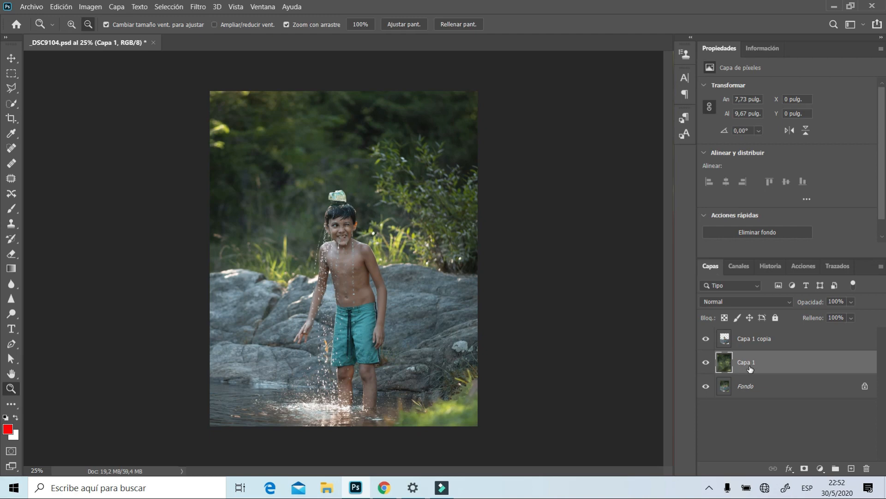
# Duplicate the rebuilt vegetation layer Capa 1 and make the duplicate the active layer
pyautogui.hotkey('ctrl', 'j')
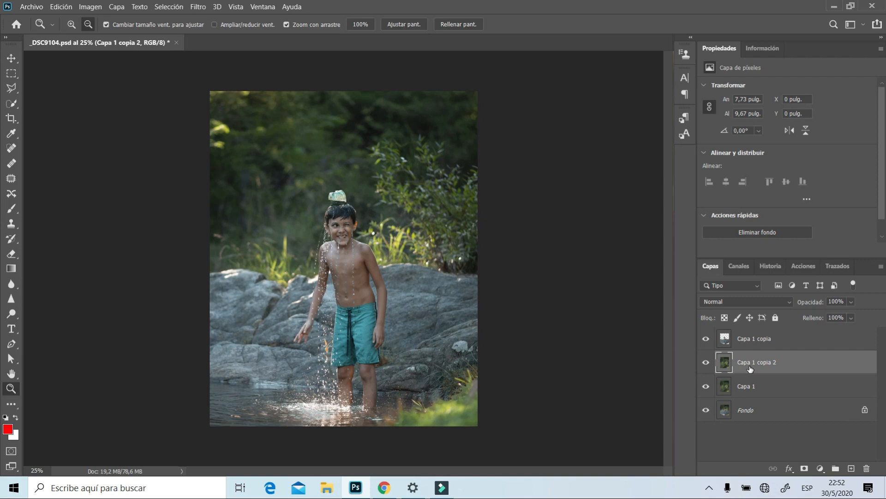
pyautogui.click(741, 388)
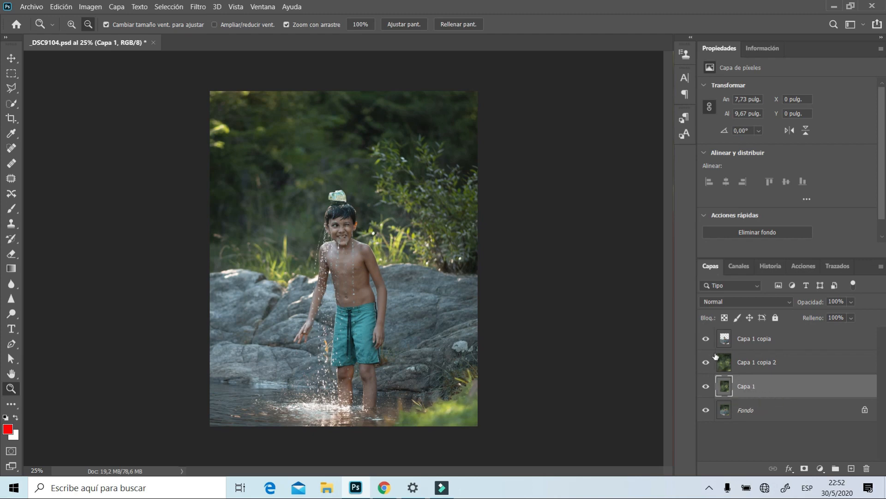
pyautogui.click(716, 347)
pyautogui.click(717, 362)
pyautogui.click(707, 340)
pyautogui.click(707, 340)
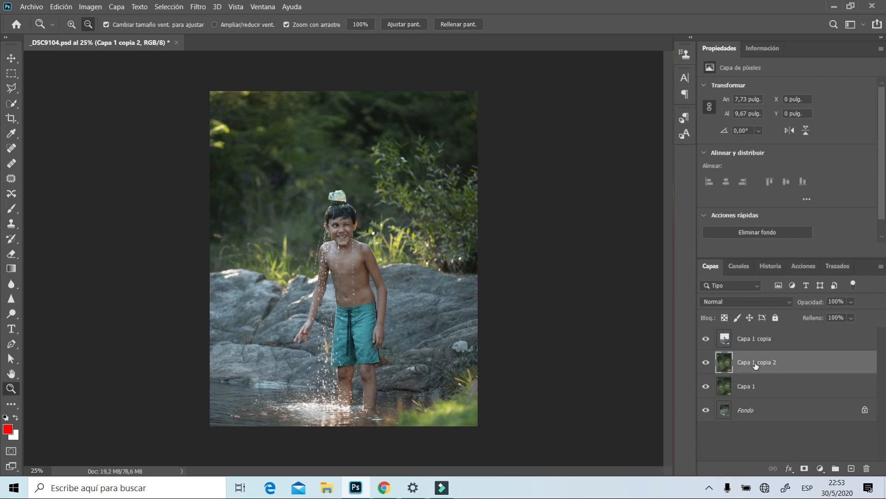
# Start a Tilt-Shift blur (Cambio de inclinación) on Capa 1 copia 2 and centre it over the boy's shorts
pyautogui.click(197, 7)
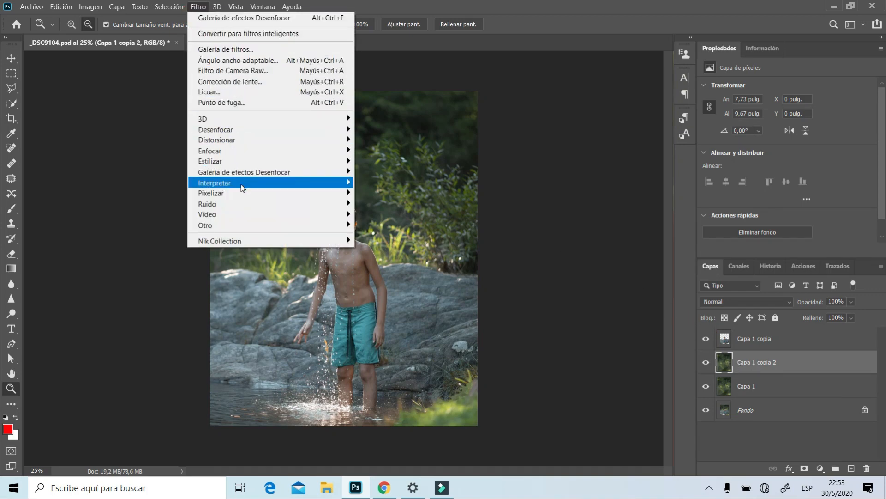
pyautogui.moveTo(247, 176)
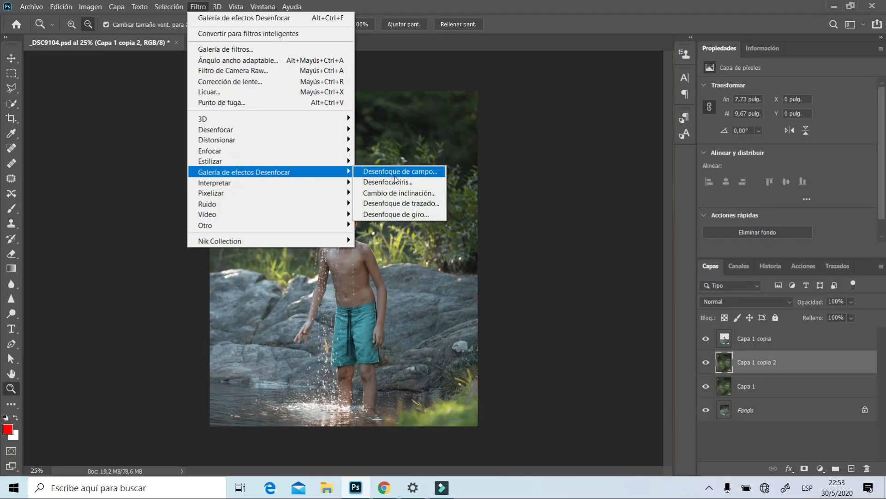
pyautogui.click(400, 196)
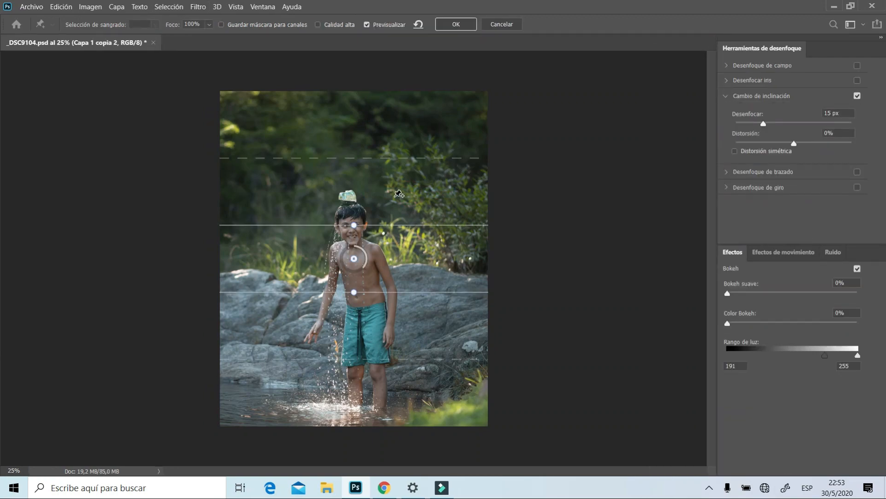
pyautogui.click(355, 259)
pyautogui.moveTo(354, 259); pyautogui.dragTo(357, 316)
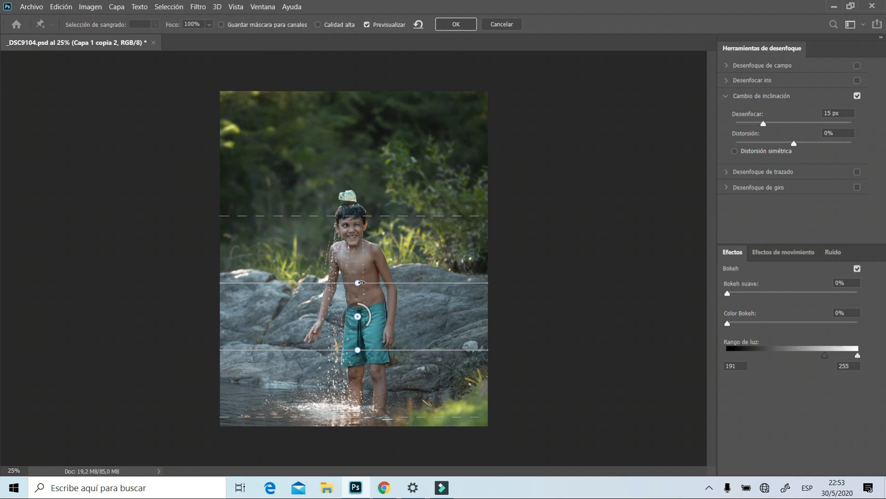
# Tilt the blur's focus band slightly upward to the right, lower it, and bring its upper fade line down to the rocks
pyautogui.moveTo(360, 279); pyautogui.dragTo(349, 286)
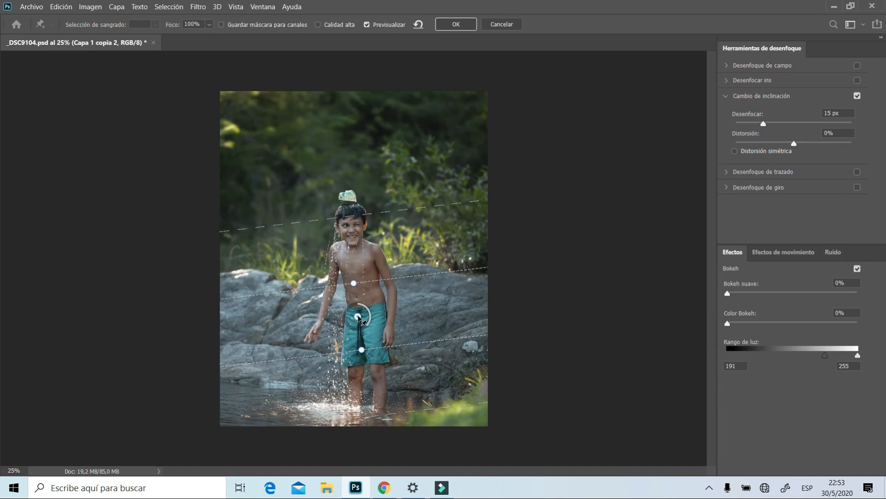
pyautogui.moveTo(359, 319); pyautogui.dragTo(360, 326)
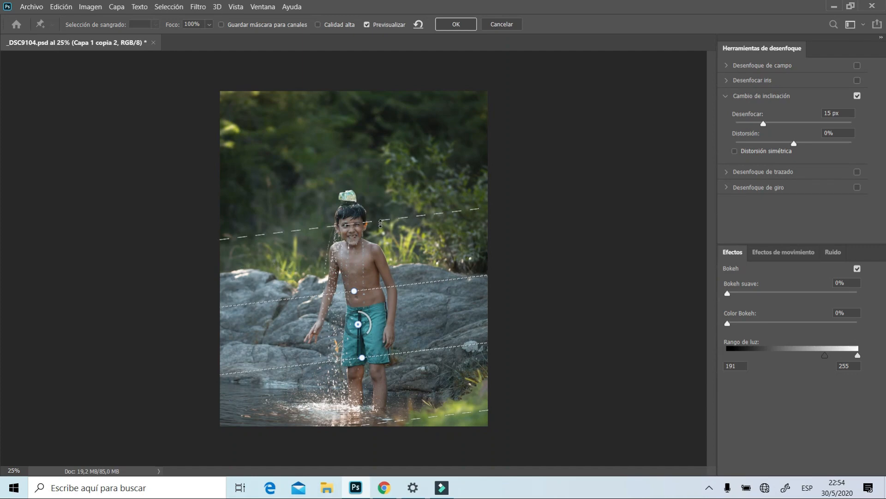
pyautogui.moveTo(380, 222); pyautogui.dragTo(371, 183)
pyautogui.moveTo(407, 177); pyautogui.dragTo(428, 269)
# Set the Tilt-Shift blur to 25 px and compare the image with and without the effect
pyautogui.click(769, 124)
pyautogui.click(775, 124)
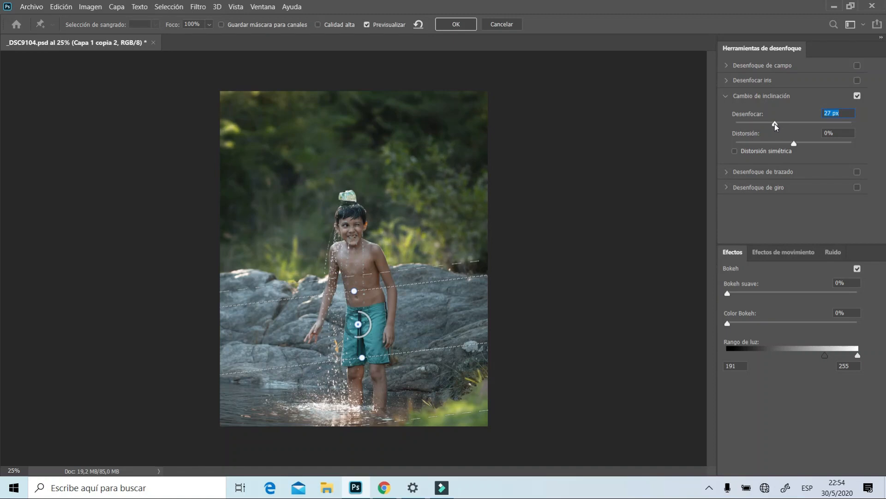
pyautogui.moveTo(775, 123); pyautogui.dragTo(772, 122)
pyautogui.click(773, 124)
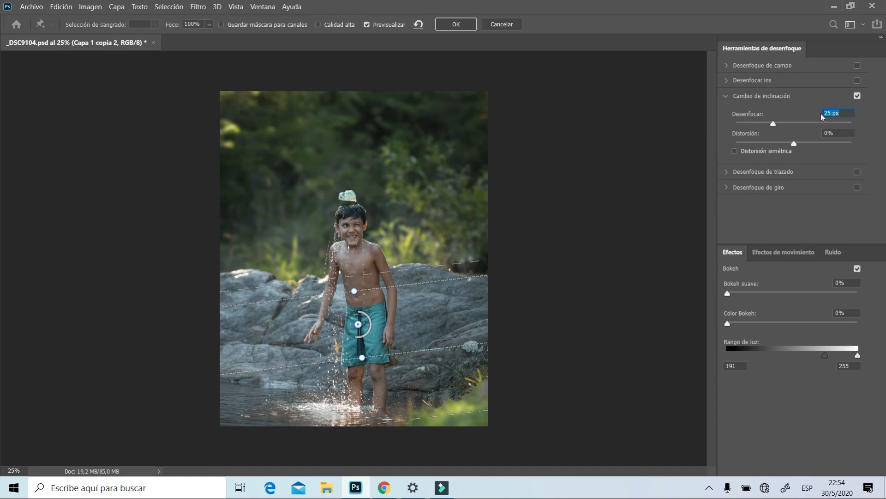
pyautogui.click(857, 96)
pyautogui.click(857, 96)
pyautogui.click(857, 96)
pyautogui.click(858, 96)
# Set the light bokeh (Bokeh suave) to 74% and narrow its light range (Rango de luz) to 202–206
pyautogui.moveTo(728, 295); pyautogui.dragTo(823, 294)
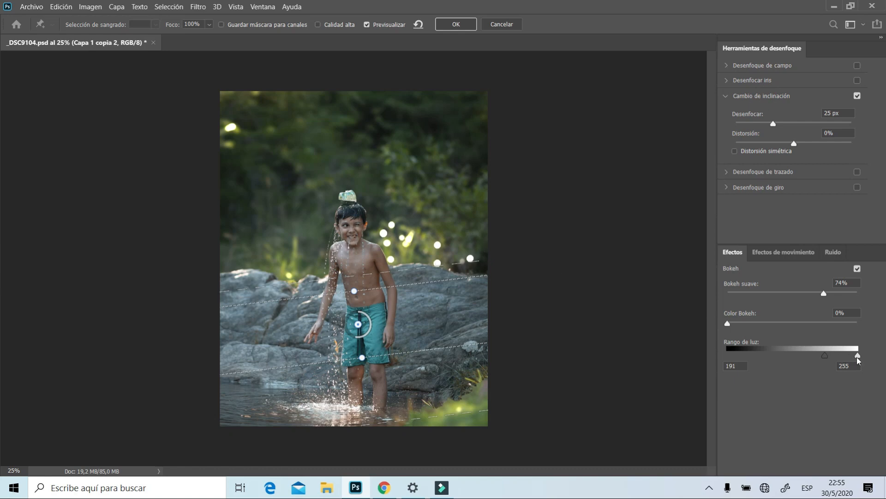
pyautogui.moveTo(858, 358); pyautogui.dragTo(846, 358)
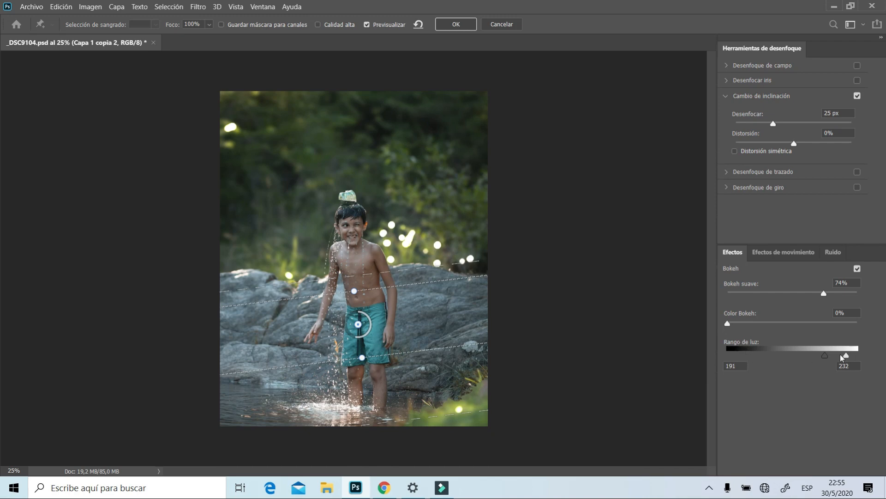
pyautogui.moveTo(826, 357)
pyautogui.mouseDown()
pyautogui.moveTo(843, 356)
pyautogui.moveTo(805, 357)
pyautogui.moveTo(837, 359)
pyautogui.mouseUp()
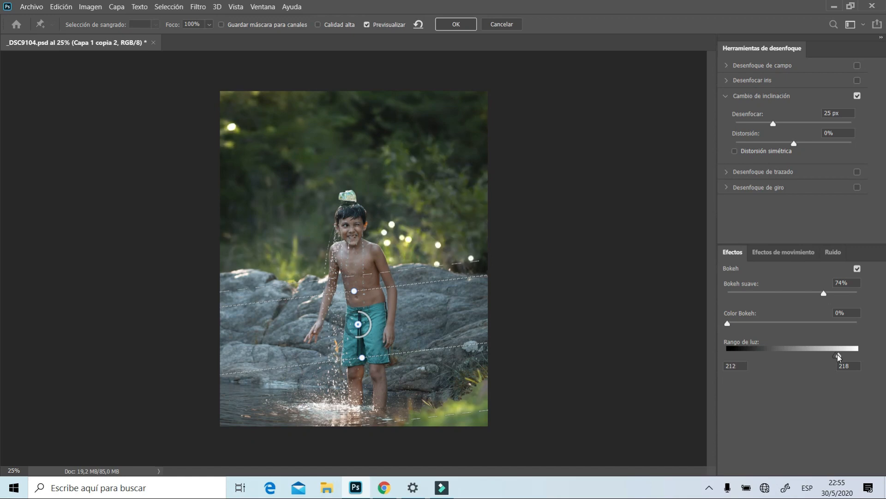
pyautogui.moveTo(838, 355); pyautogui.dragTo(836, 356)
pyautogui.moveTo(835, 356); pyautogui.dragTo(829, 357)
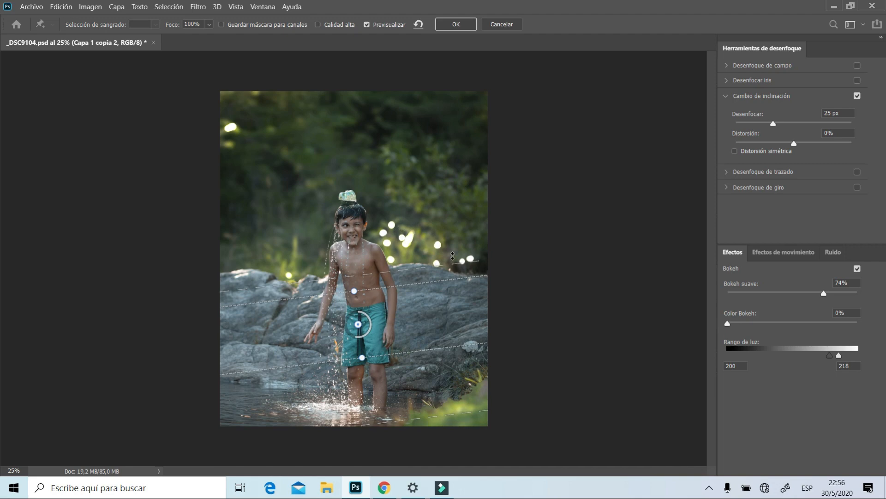
pyautogui.moveTo(839, 356); pyautogui.dragTo(832, 357)
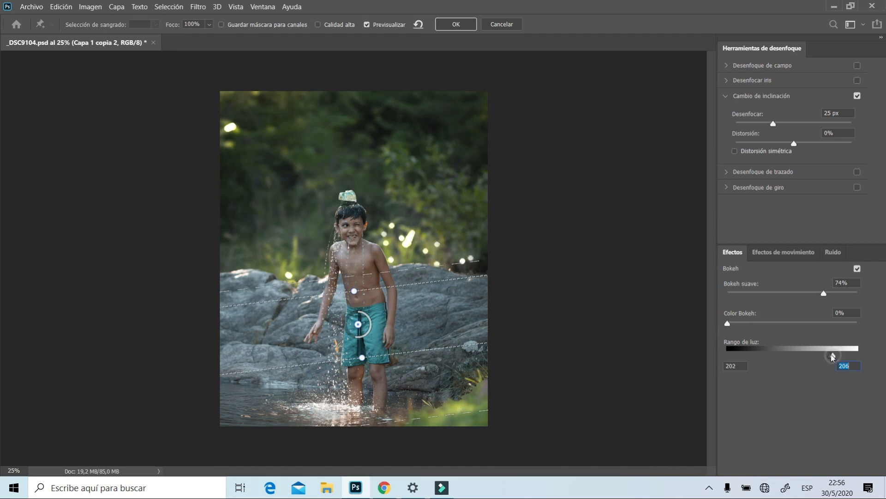
# Try much stronger Tilt-Shift blurs of 186 px and 108 px, with the light bokeh raised to 68%
pyautogui.moveTo(824, 294); pyautogui.dragTo(786, 294)
pyautogui.click(777, 124)
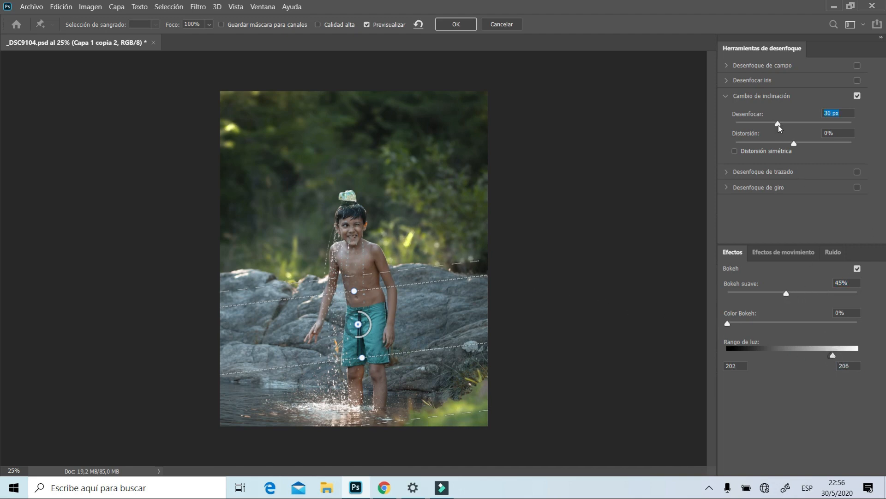
pyautogui.click(815, 125)
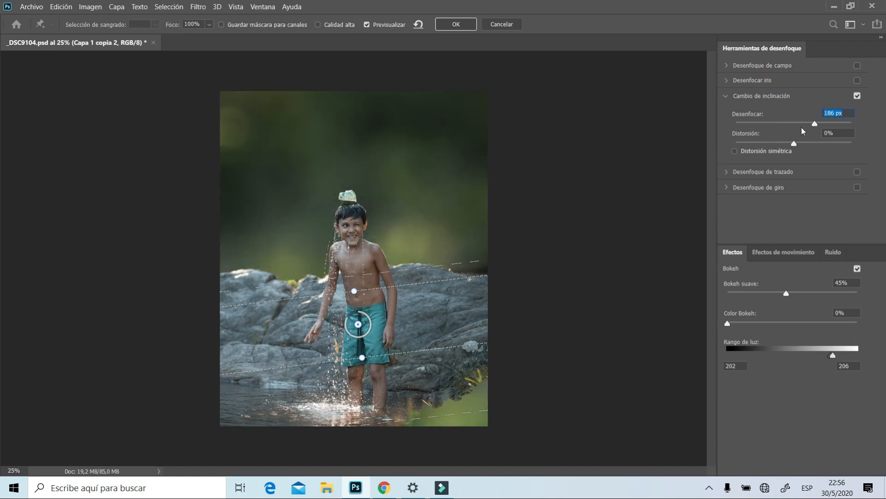
pyautogui.click(797, 124)
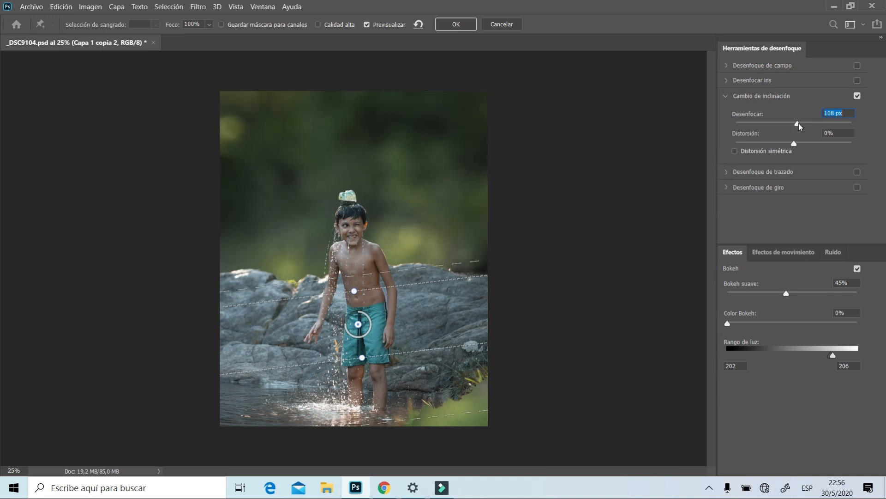
pyautogui.click(806, 293)
pyautogui.click(815, 294)
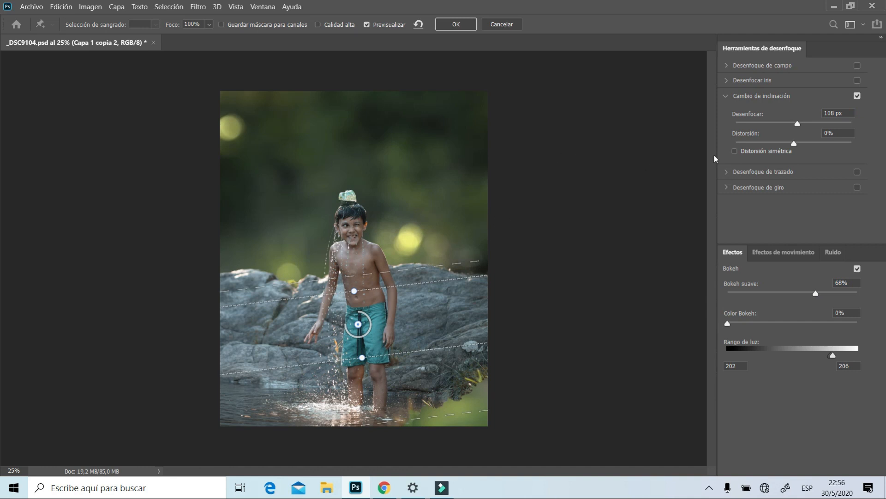
# Apply the Tilt-Shift blur with 30 px of blur, 40% light bokeh and a light range of 178–182
pyautogui.moveTo(789, 127); pyautogui.dragTo(776, 126)
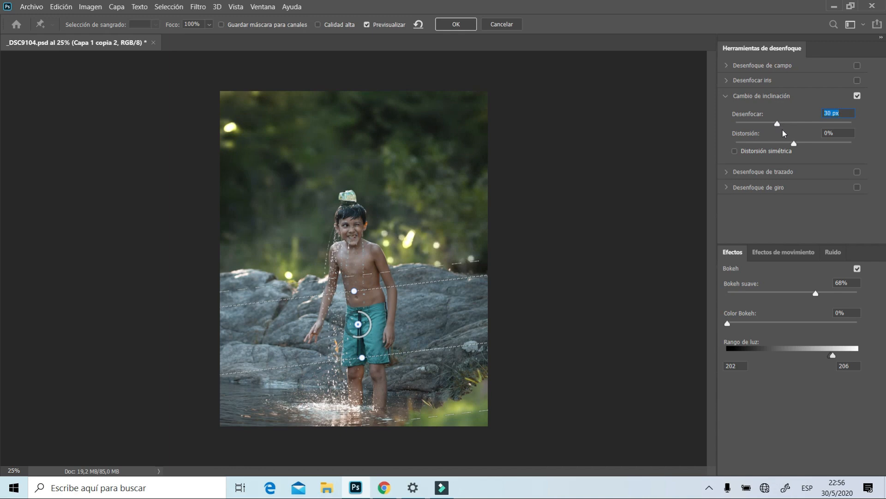
pyautogui.moveTo(787, 296); pyautogui.dragTo(782, 293)
pyautogui.moveTo(832, 356); pyautogui.dragTo(821, 356)
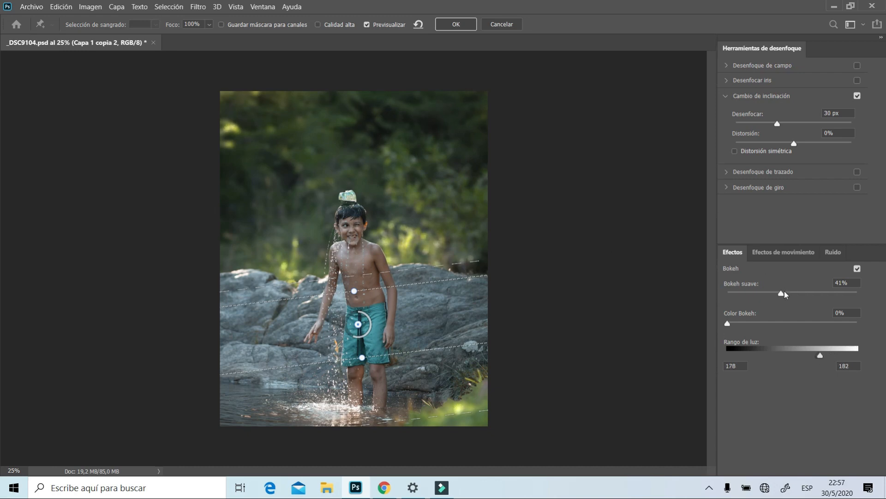
pyautogui.moveTo(782, 293); pyautogui.dragTo(779, 292)
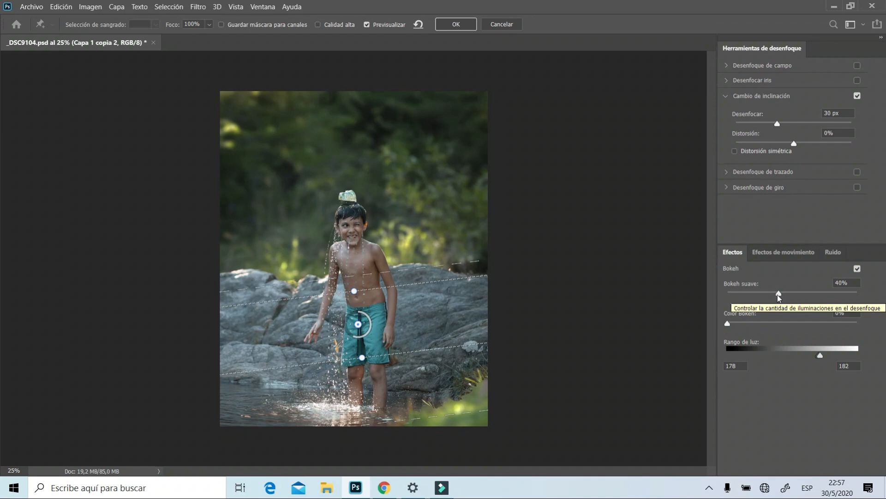
pyautogui.click(450, 28)
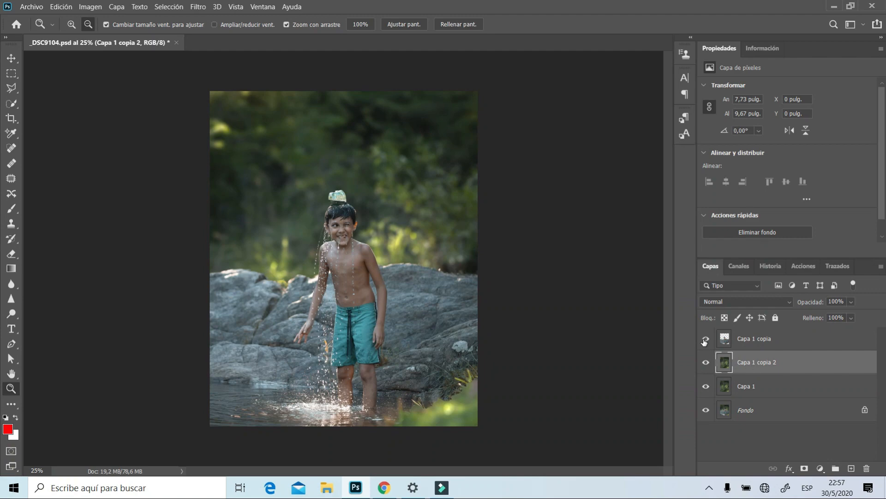
# Check the blurred vegetation with Capa 1 copia hidden and shown
pyautogui.click(705, 340)
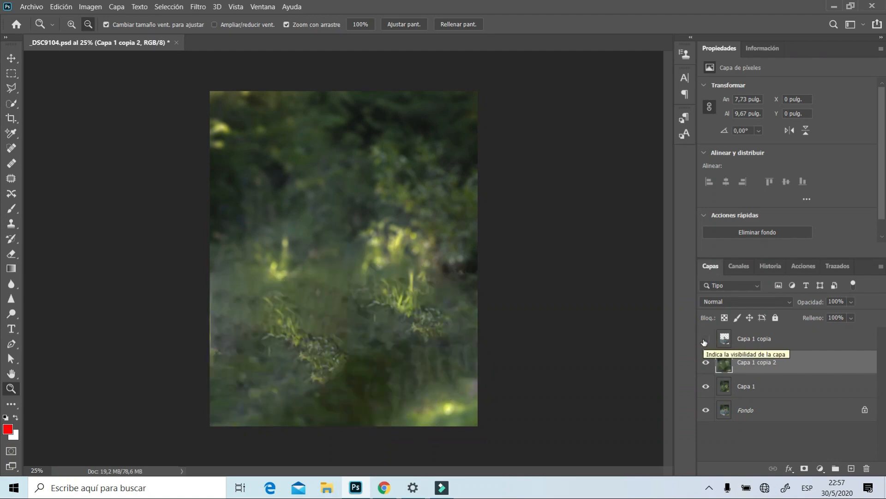
pyautogui.click(706, 340)
pyautogui.click(706, 340)
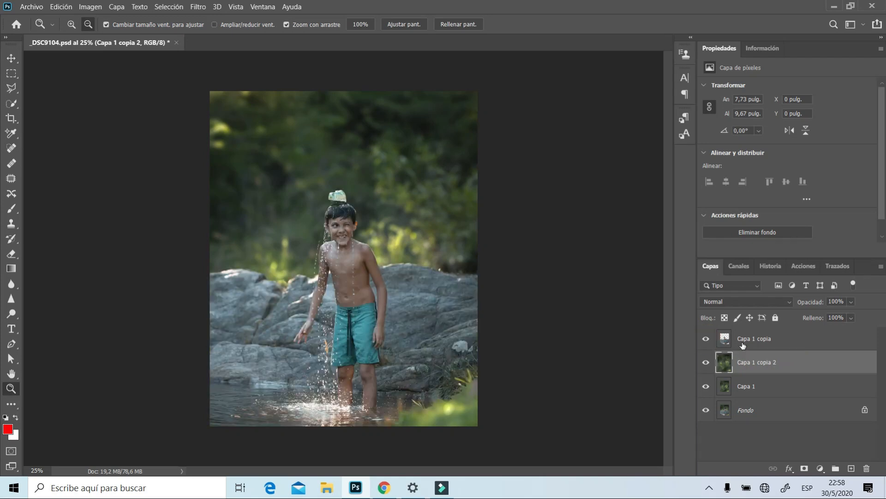
# Apply a Spin Blur (Desenfoque de giro) to Capa 1 copia 2, enlarging its ellipse beyond the whole photo and setting the blur angle to 4°
pyautogui.click(197, 7)
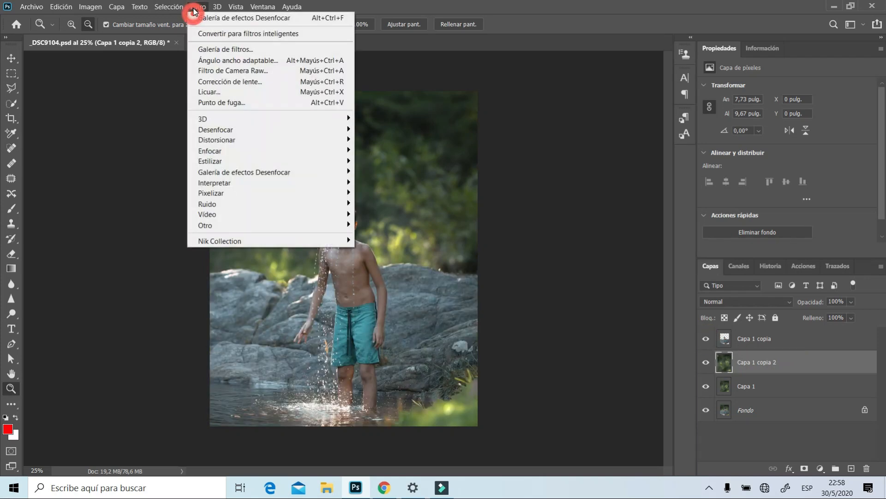
pyautogui.moveTo(254, 175)
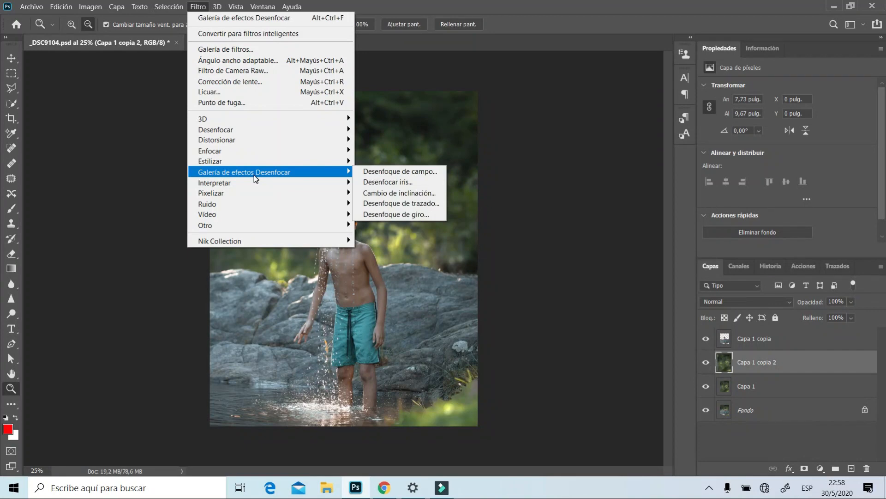
pyautogui.click(396, 214)
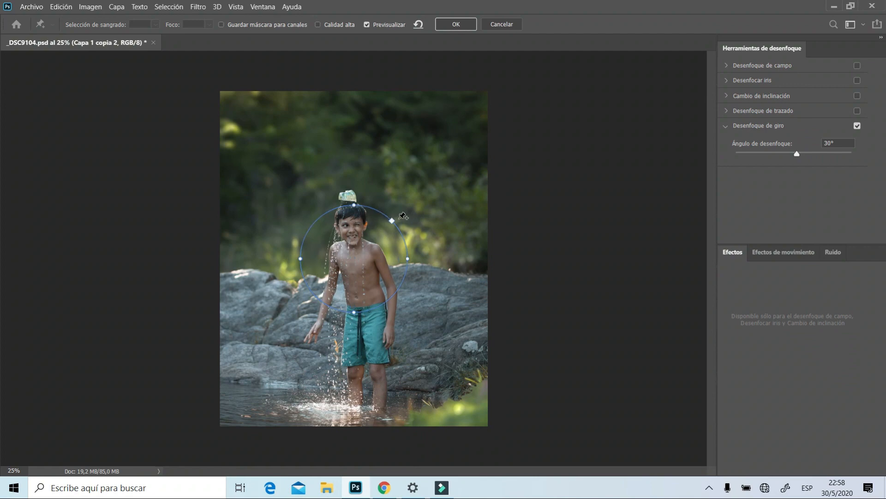
pyautogui.moveTo(392, 221); pyautogui.dragTo(525, 111)
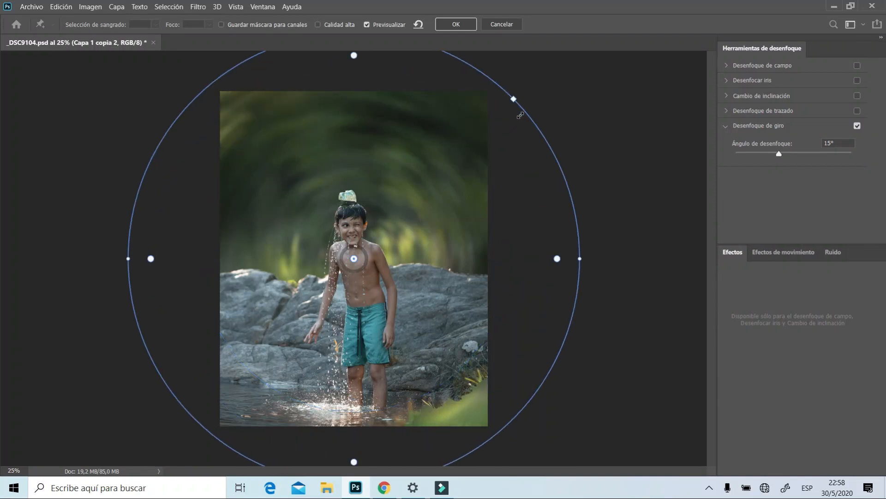
pyautogui.click(744, 153)
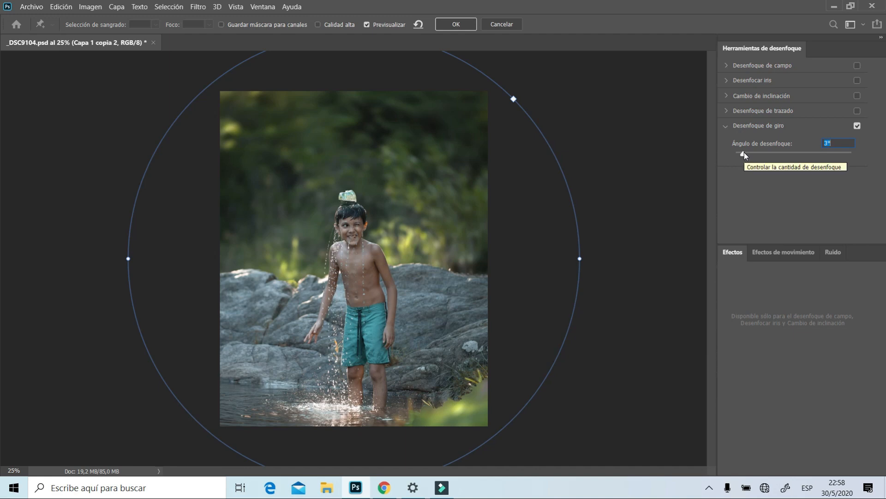
pyautogui.moveTo(743, 154); pyautogui.dragTo(746, 156)
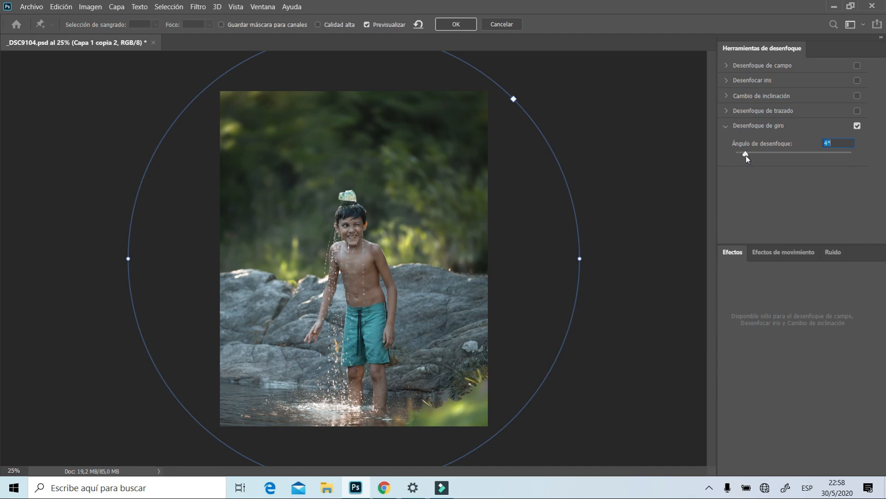
pyautogui.click(456, 25)
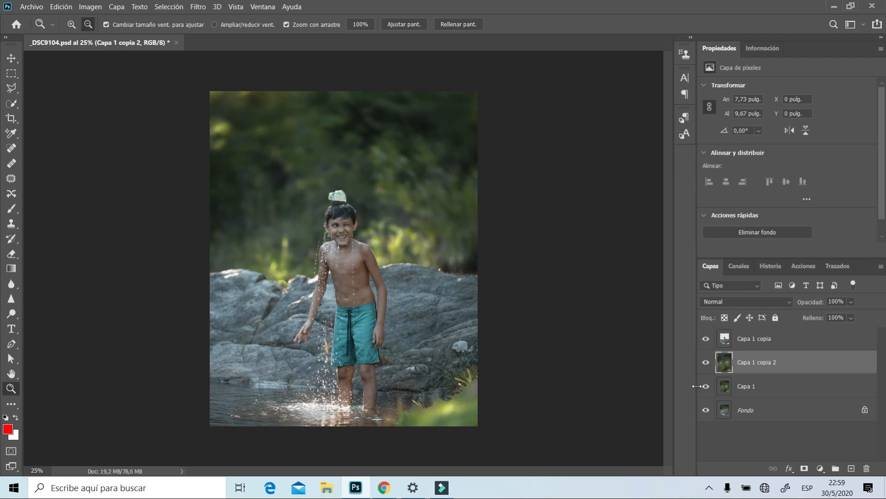
# Compare the background with the spin-blurred layer Capa 1 copia 2 hidden and shown
pyautogui.click(706, 364)
pyautogui.click(708, 363)
pyautogui.click(707, 362)
pyautogui.click(708, 363)
pyautogui.click(707, 363)
pyautogui.click(707, 363)
pyautogui.click(707, 363)
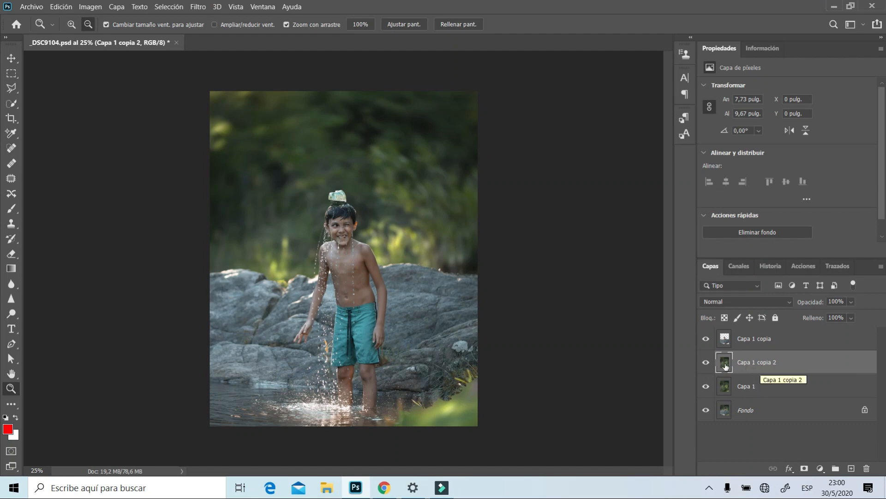
pyautogui.click(708, 363)
pyautogui.click(707, 363)
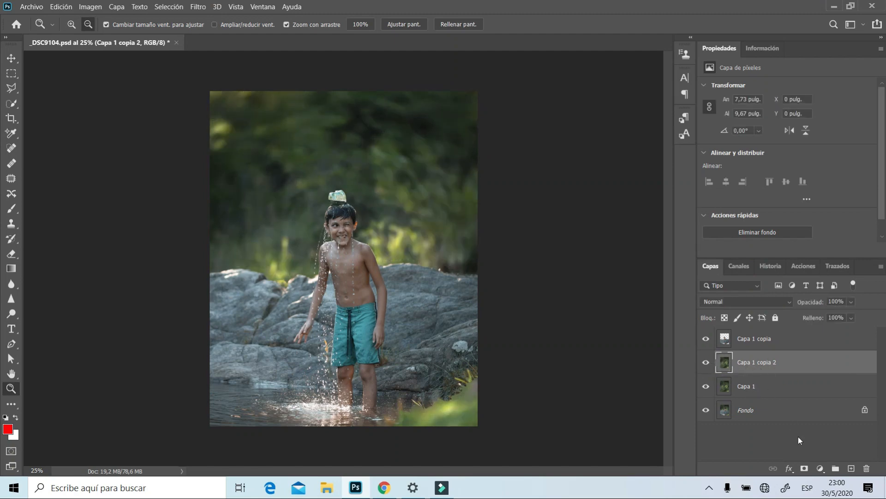
# Add a layer mask to Capa 1 copia 2 and configure a black brush of 144 px with 39% opacity and 35% flow
pyautogui.click(804, 468)
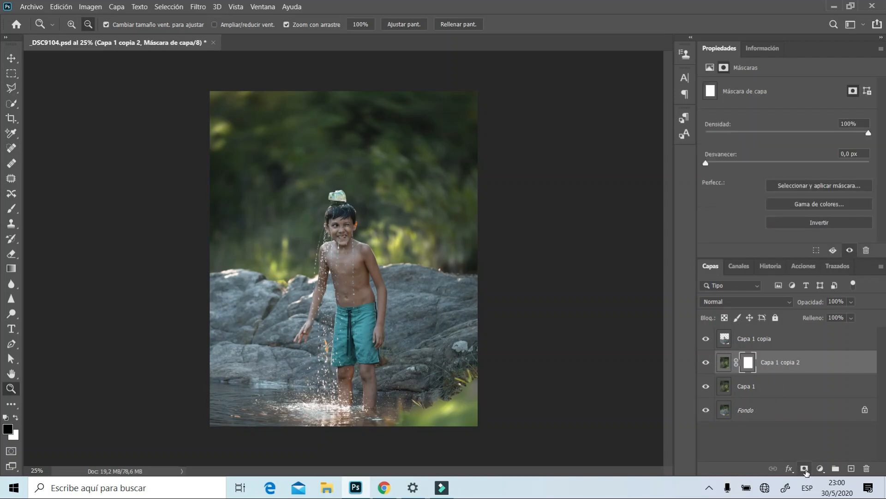
pyautogui.click(12, 210)
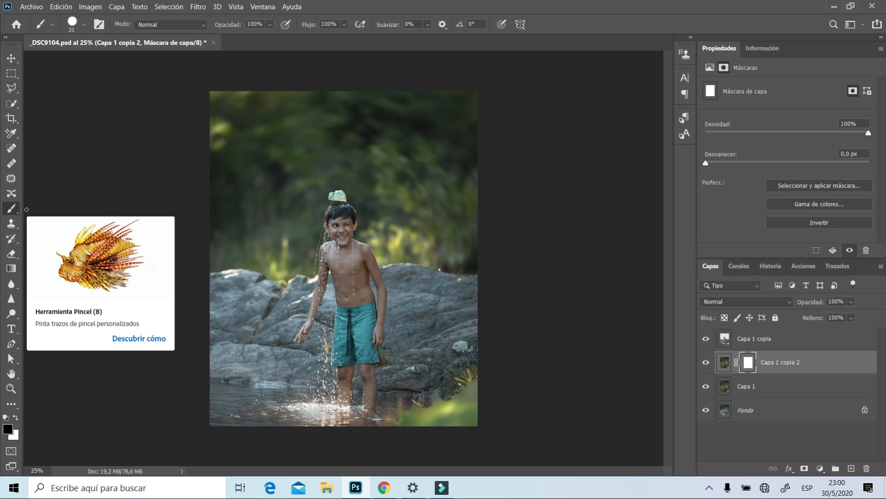
pyautogui.rightClick(448, 342)
pyautogui.click(417, 138)
pyautogui.click(269, 25)
pyautogui.click(251, 37)
pyautogui.click(344, 24)
pyautogui.click(321, 38)
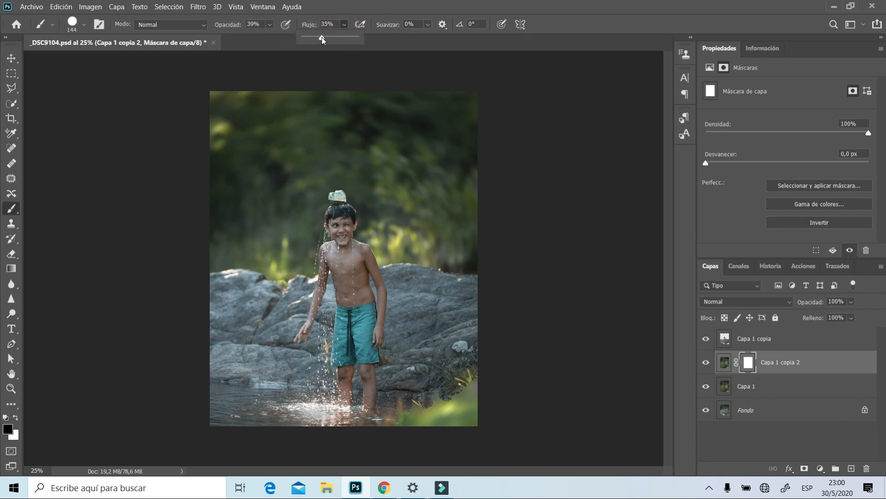
# Paint the blur out of the foreground grass beside the water on the mask, and raise the brush opacity to 83%
pyautogui.click(467, 378)
pyautogui.moveTo(466, 384)
pyautogui.mouseDown()
pyautogui.moveTo(453, 404)
pyautogui.moveTo(440, 390)
pyautogui.moveTo(455, 395)
pyautogui.moveTo(439, 408)
pyautogui.moveTo(436, 390)
pyautogui.moveTo(440, 405)
pyautogui.moveTo(416, 414)
pyautogui.mouseUp()
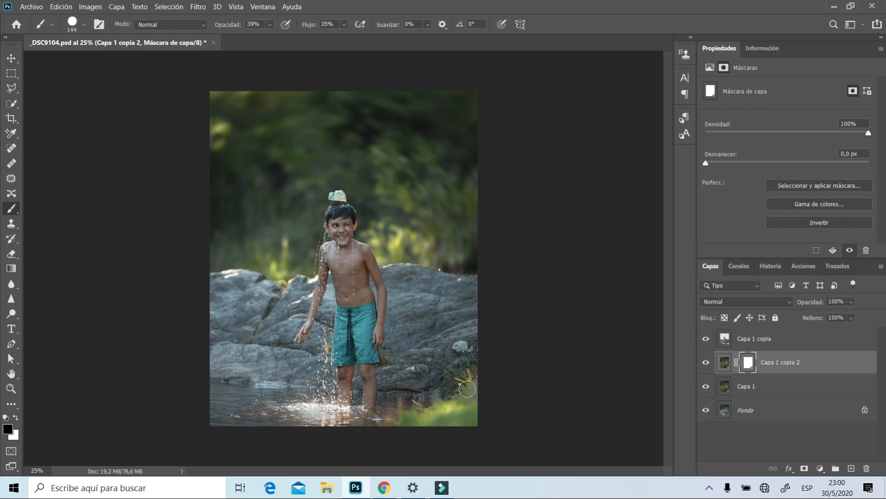
pyautogui.moveTo(468, 381)
pyautogui.mouseDown()
pyautogui.moveTo(455, 404)
pyautogui.moveTo(471, 376)
pyautogui.moveTo(427, 410)
pyautogui.mouseUp()
pyautogui.moveTo(271, 24)
pyautogui.mouseDown()
pyautogui.moveTo(277, 38)
pyautogui.moveTo(301, 42)
pyautogui.mouseUp()
# Add a layer mask to Capa 1 and mask out the foreground grass corner with the black brush
pyautogui.click(706, 387)
pyautogui.click(705, 386)
pyautogui.click(747, 387)
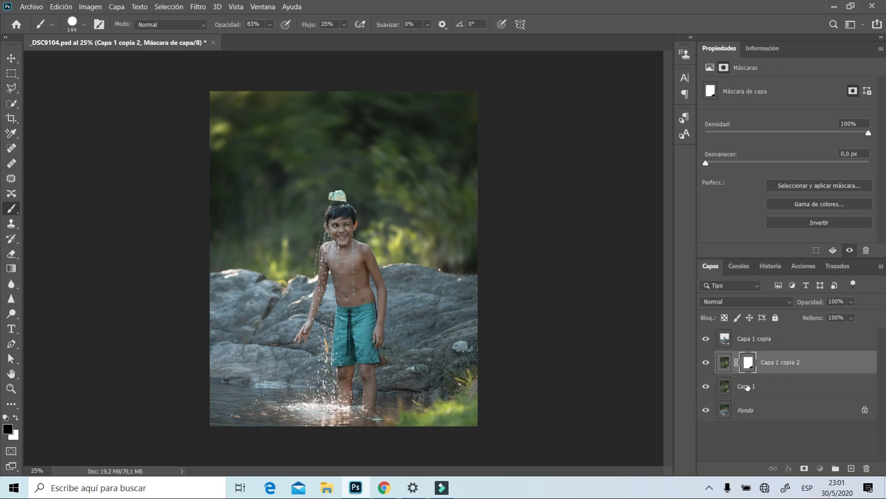
pyautogui.click(804, 468)
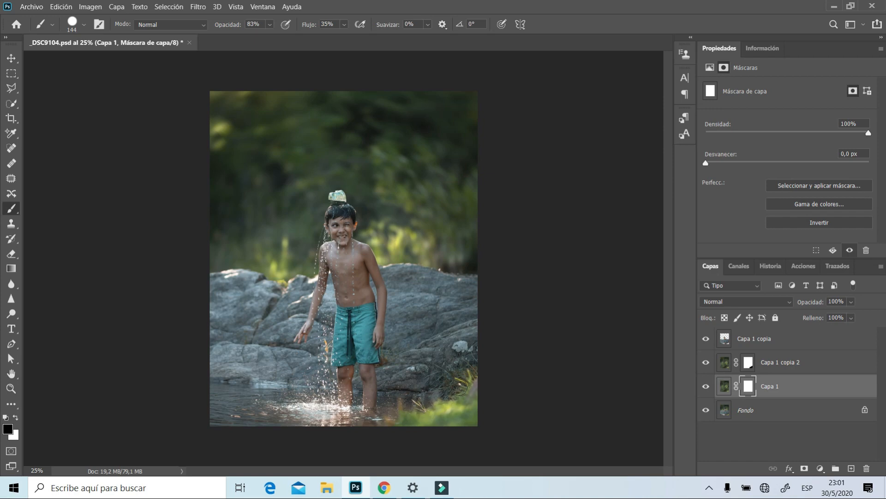
pyautogui.moveTo(400, 427); pyautogui.dragTo(402, 425)
# Try 72% opacity on Capa 1 copia 2, set it to 95%, and compare the layer hidden and shown
pyautogui.click(726, 365)
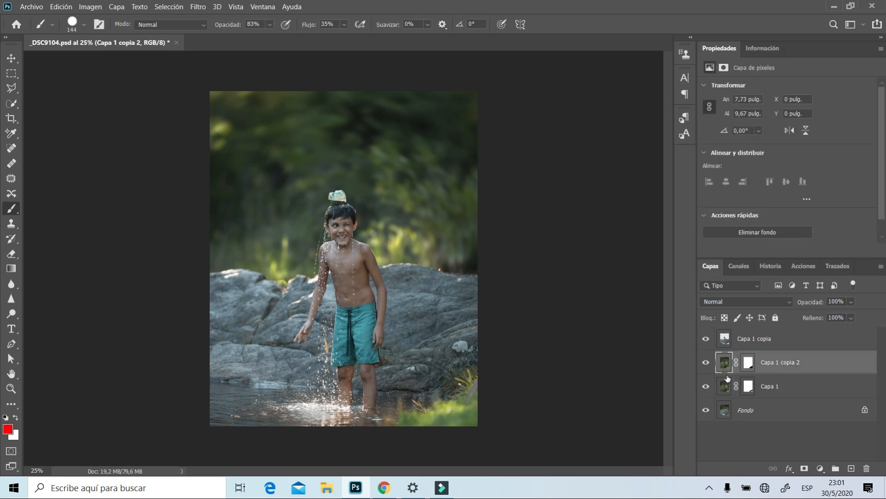
pyautogui.click(851, 303)
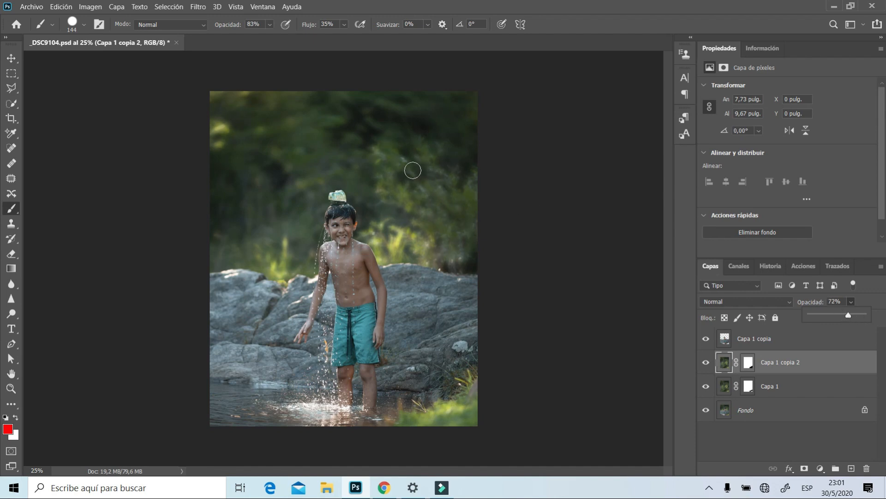
pyautogui.click(706, 362)
pyautogui.click(706, 363)
pyautogui.click(873, 315)
pyautogui.click(705, 364)
pyautogui.click(706, 363)
# Soften the vegetation along the upper edge of the rocks on Capa 1 copia 2 using a soft 103 px Blur tool at 100% strength
pyautogui.click(13, 284)
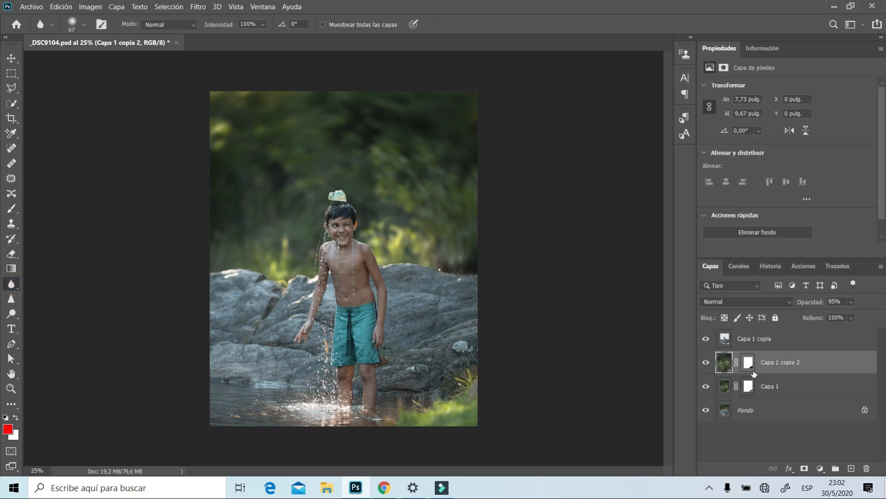
pyautogui.rightClick(462, 291)
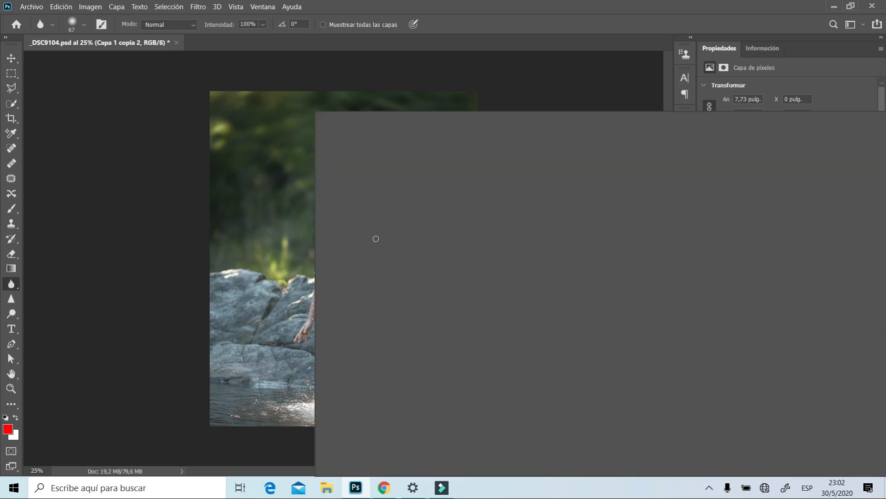
pyautogui.click(425, 137)
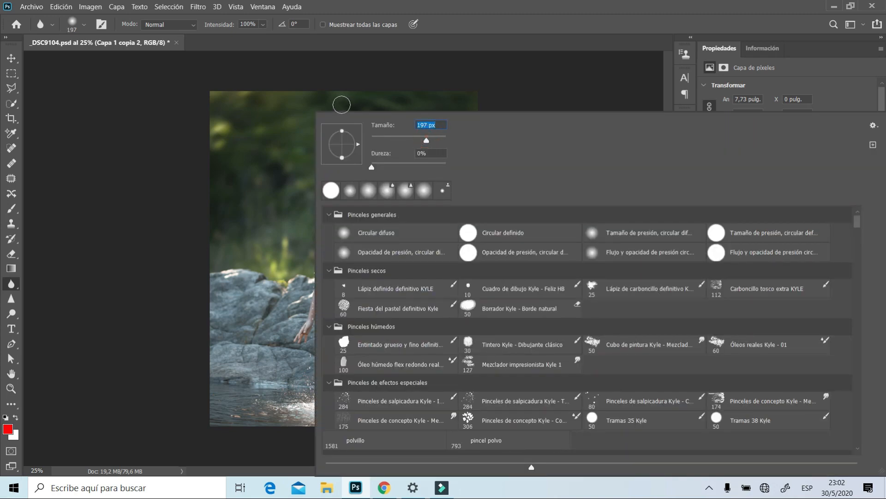
pyautogui.click(433, 140)
pyautogui.click(222, 262)
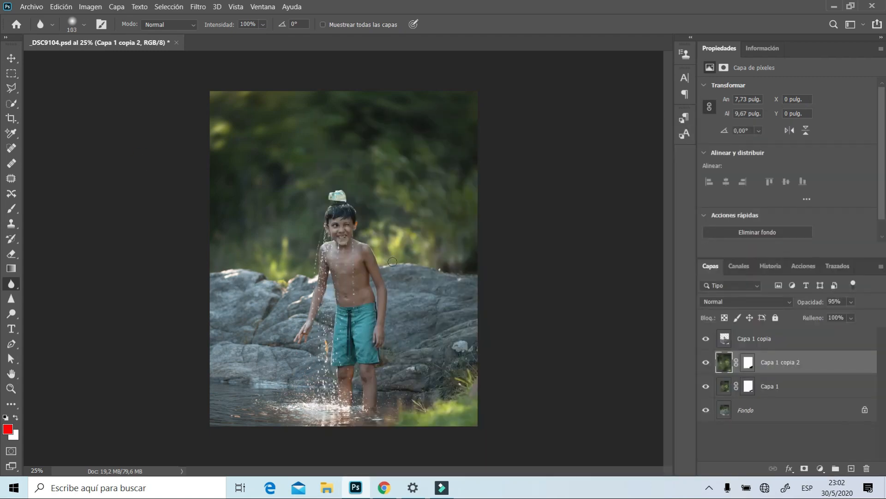
pyautogui.click(11, 389)
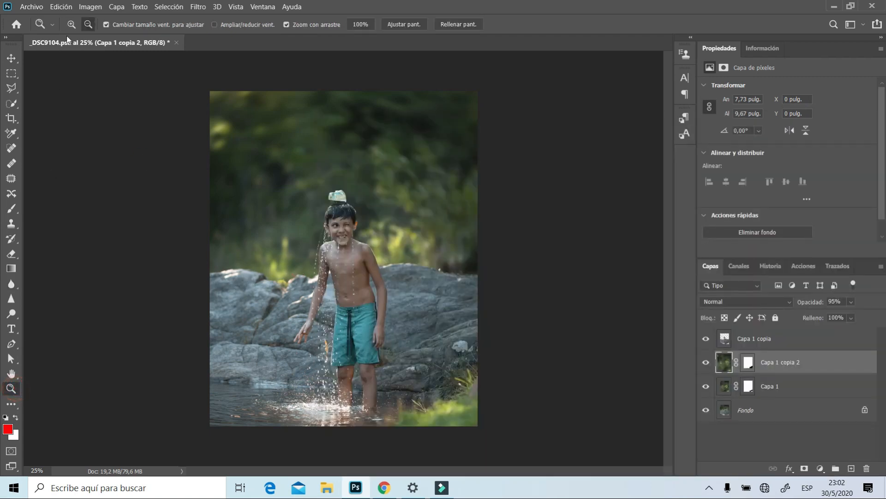
pyautogui.click(368, 310)
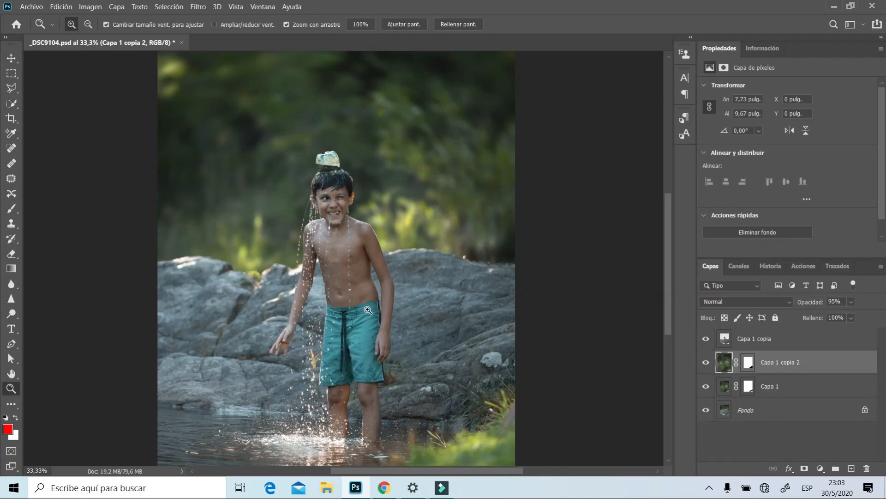
pyautogui.click(87, 25)
pyautogui.click(282, 238)
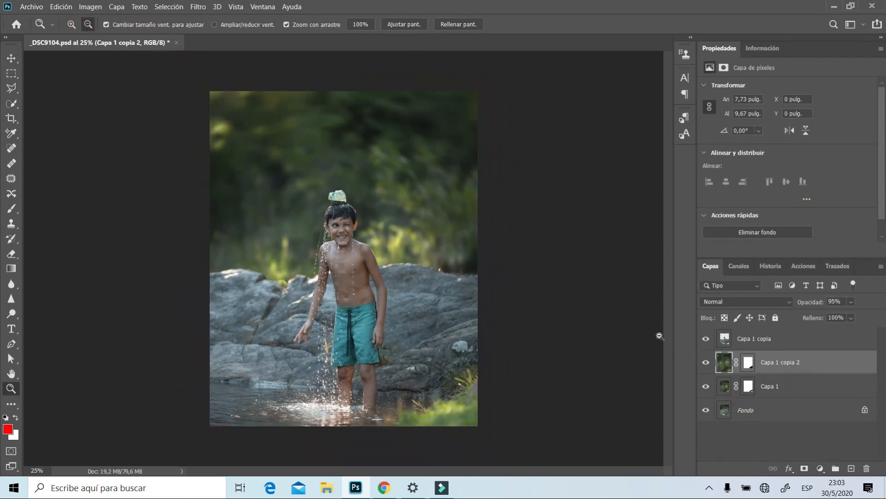
# Stamp all visible layers into a new layer above Capa 1 copia, and hide Capa 1 copia, Capa 1 copia 2 and Capa 1
pyautogui.click(741, 342)
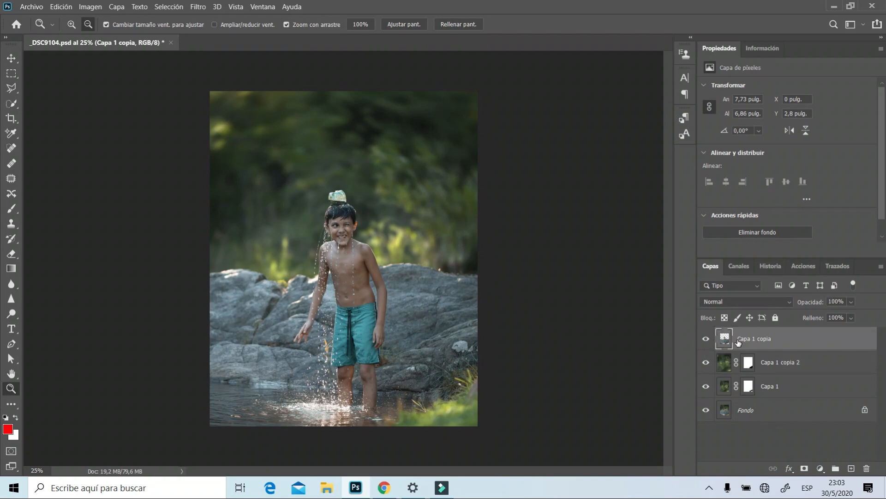
pyautogui.hotkey('ctrl', 'shift', 'alt', 'e')
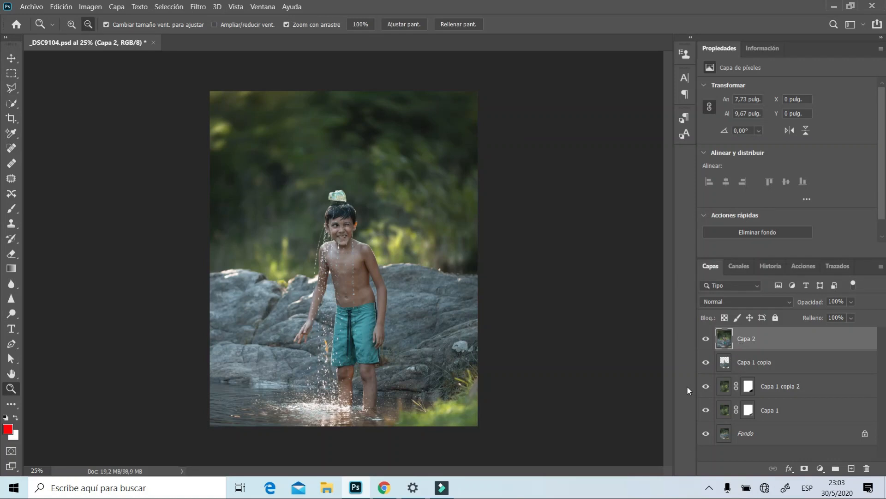
pyautogui.click(705, 361)
pyautogui.click(706, 386)
pyautogui.click(708, 410)
# Compare the merged result with the original Fondo image by hiding and showing the stamped layer
pyautogui.click(707, 341)
pyautogui.click(707, 341)
pyautogui.click(707, 341)
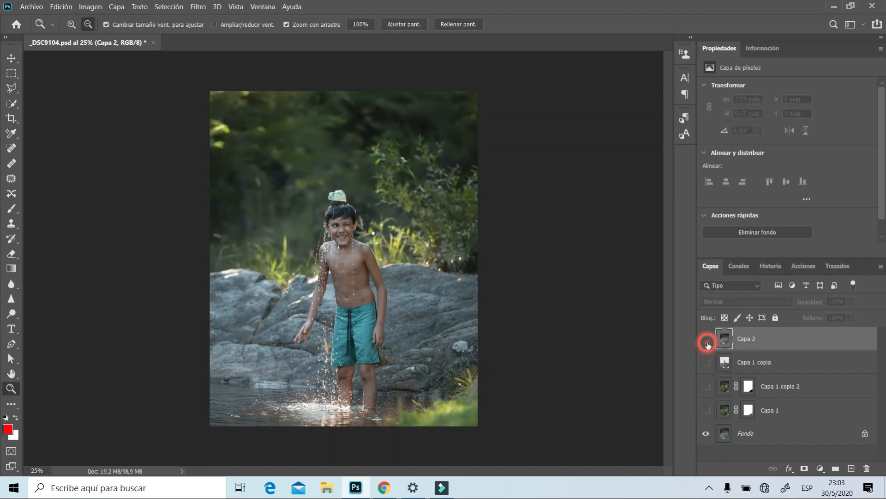
pyautogui.click(708, 341)
pyautogui.click(708, 341)
pyautogui.click(708, 341)
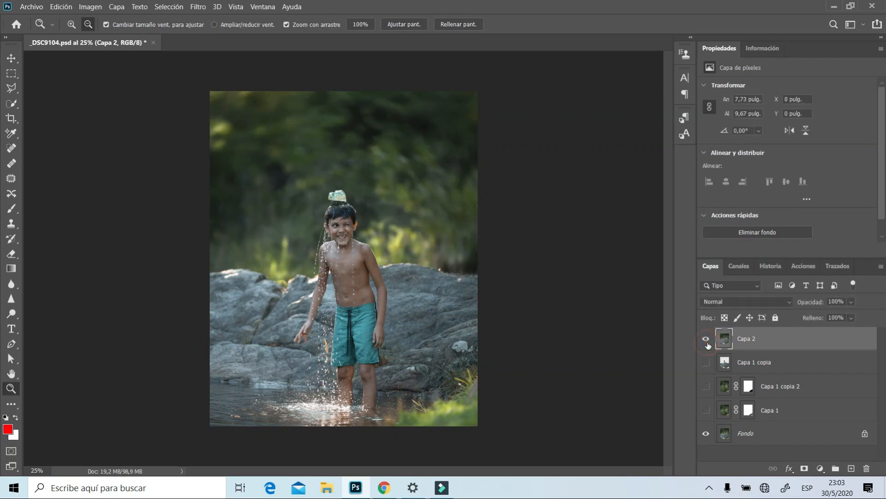